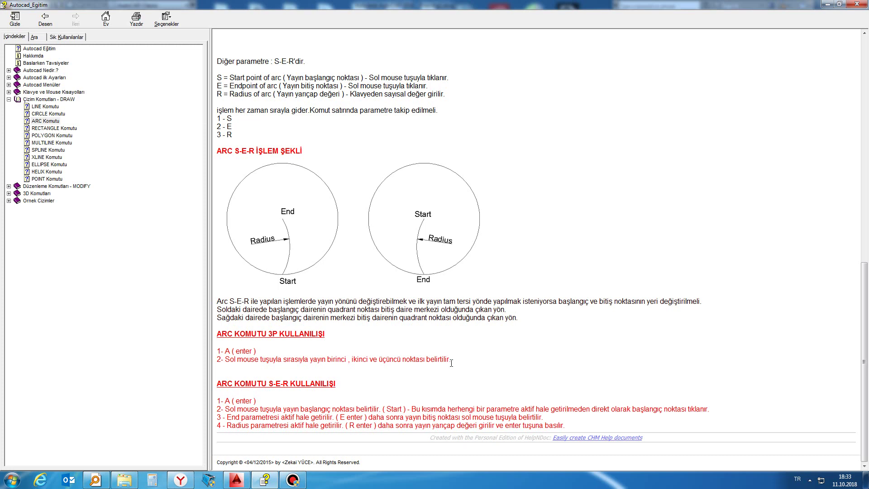
- Scroll through the help reference page to read the lesson
{"action": "scroll", "coordinate": [451, 363], "scroll_direction": "up", "scroll_amount": 5}
{"action": "scroll", "coordinate": [362, 226], "scroll_direction": "up", "scroll_amount": 6}
{"action": "scroll", "coordinate": [284, 93], "scroll_direction": "up", "scroll_amount": 1}
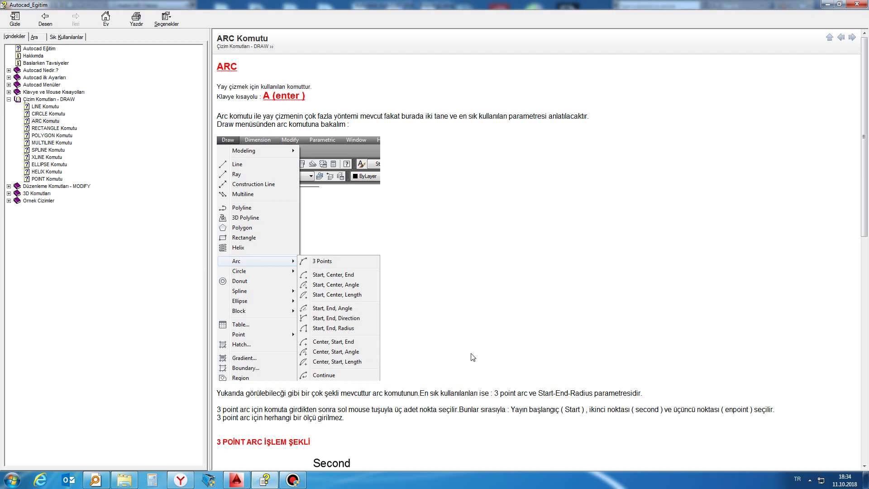
{"action": "scroll", "coordinate": [472, 357], "scroll_direction": "down", "scroll_amount": 5}
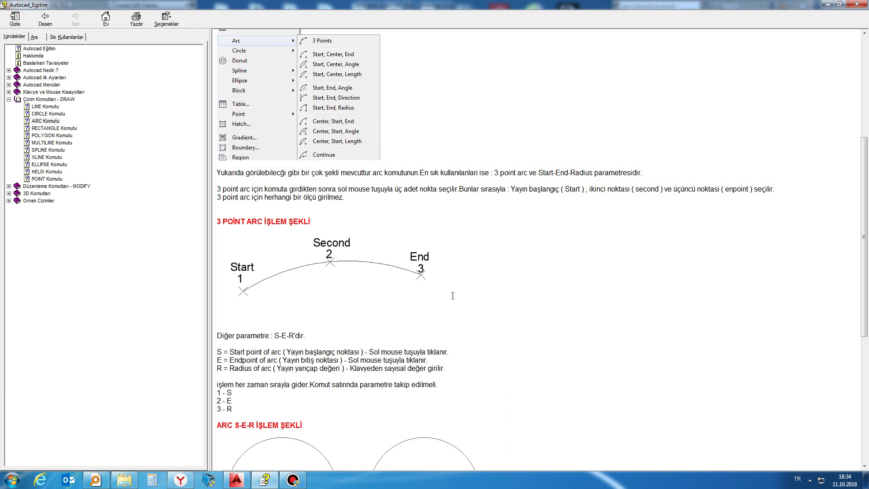
{"action": "scroll", "coordinate": [456, 312], "scroll_direction": "down", "scroll_amount": 4}
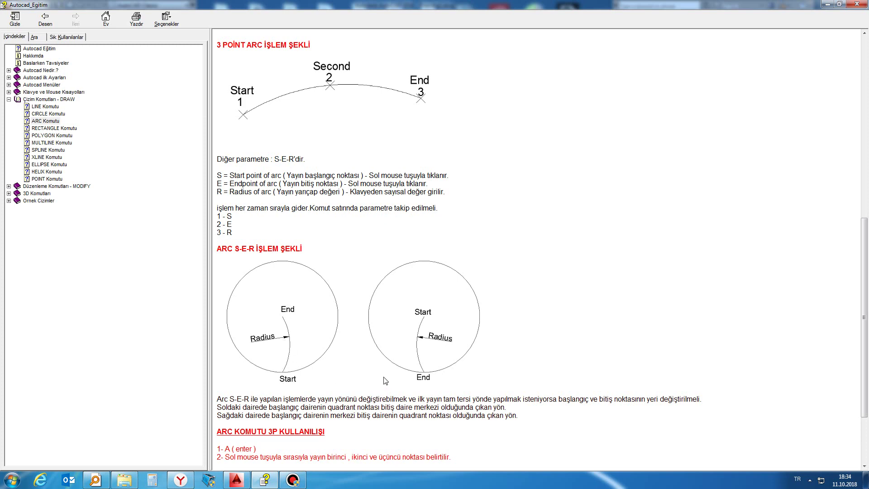
{"action": "scroll", "coordinate": [383, 378], "scroll_direction": "up", "scroll_amount": 3}
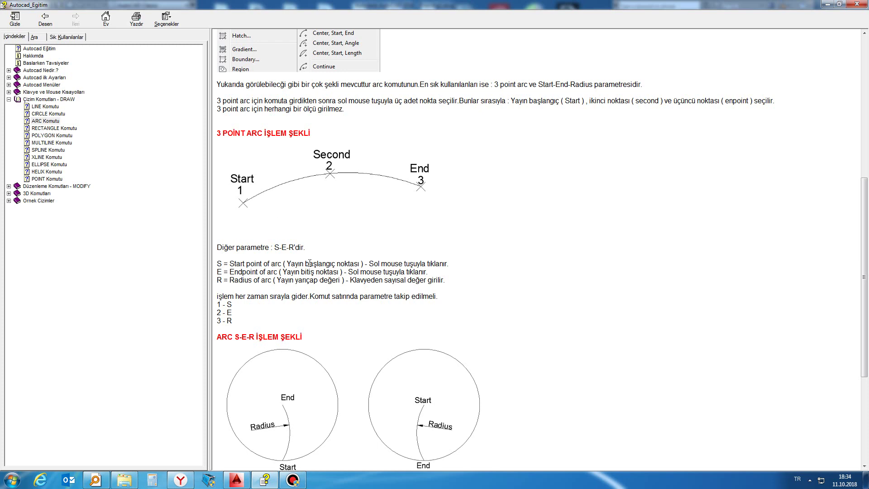
{"action": "scroll", "coordinate": [354, 323], "scroll_direction": "down", "scroll_amount": 5}
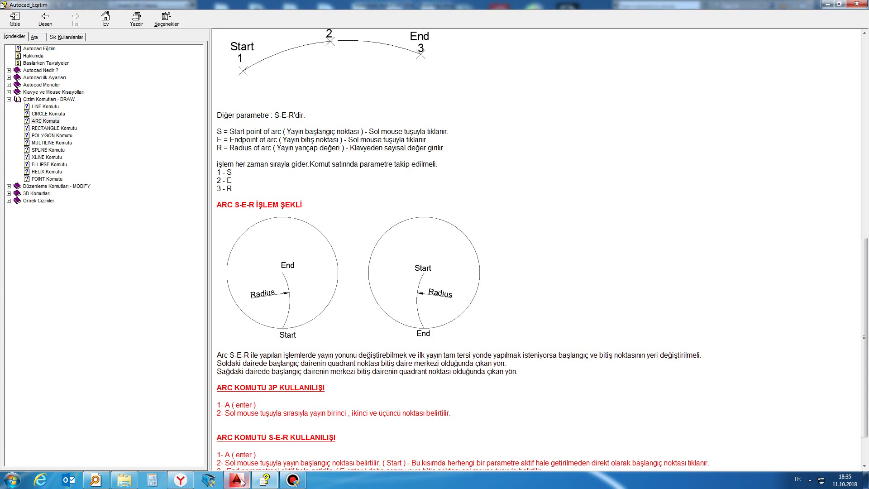
- Draw a radius-120 circle in the drawing and start the ARC command
{"action": "mouse_move", "coordinate": [235, 480]}
{"action": "left_click", "coordinate": [243, 435]}
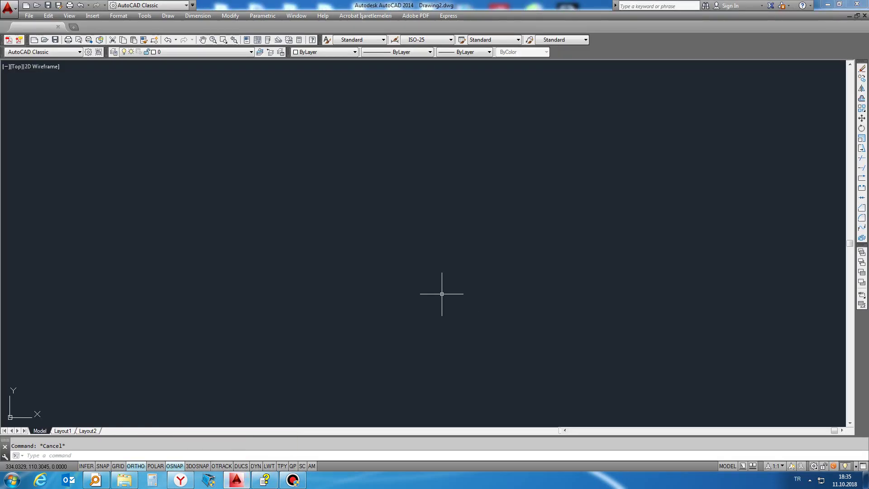
{"action": "type", "text": "c"}
{"action": "key", "text": "Return"}
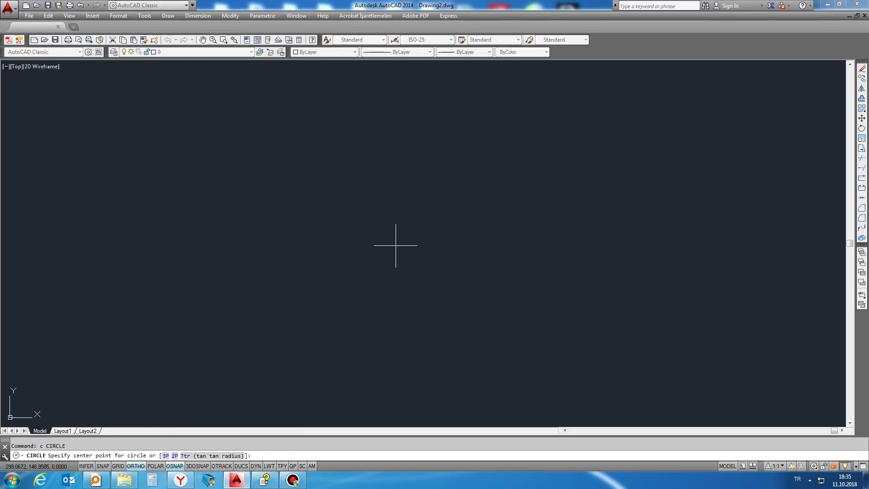
{"action": "left_click", "coordinate": [393, 242]}
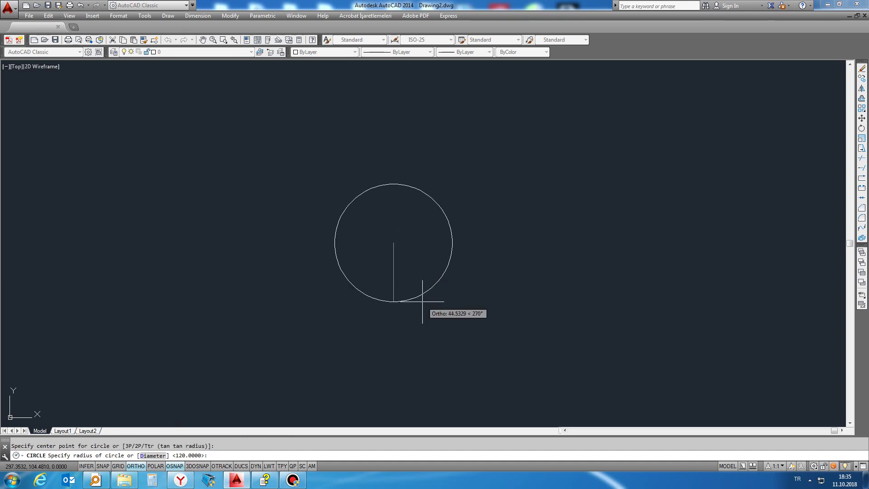
{"action": "type", "text": "120"}
{"action": "key", "text": "Return"}
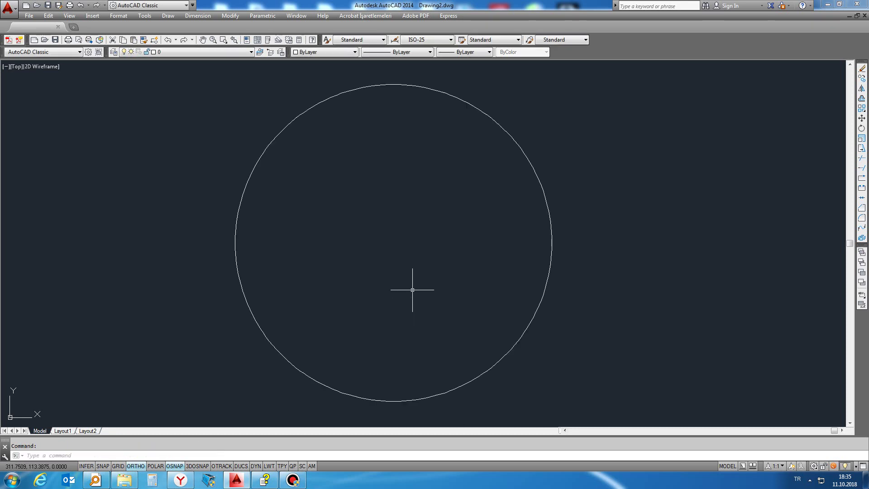
{"action": "type", "text": "a"}
{"action": "key", "text": "Return"}
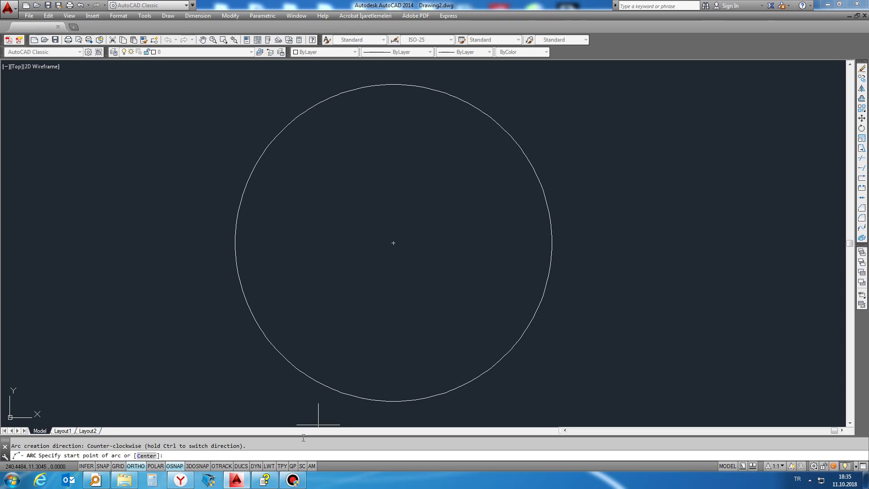
- Draw 3-point arcs via the centre: bottom quadrant to right, then right to top
{"action": "left_click", "coordinate": [265, 480]}
{"action": "scroll", "coordinate": [355, 228], "scroll_direction": "up", "scroll_amount": 2}
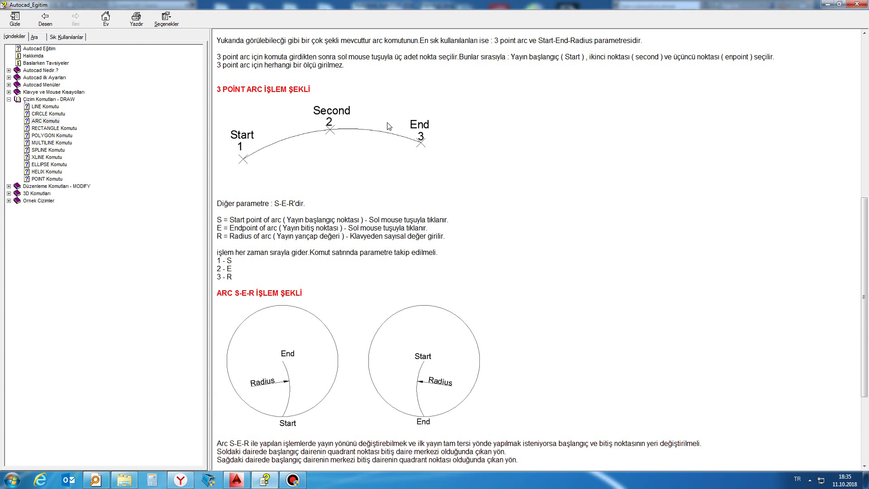
{"action": "left_click", "coordinate": [235, 481]}
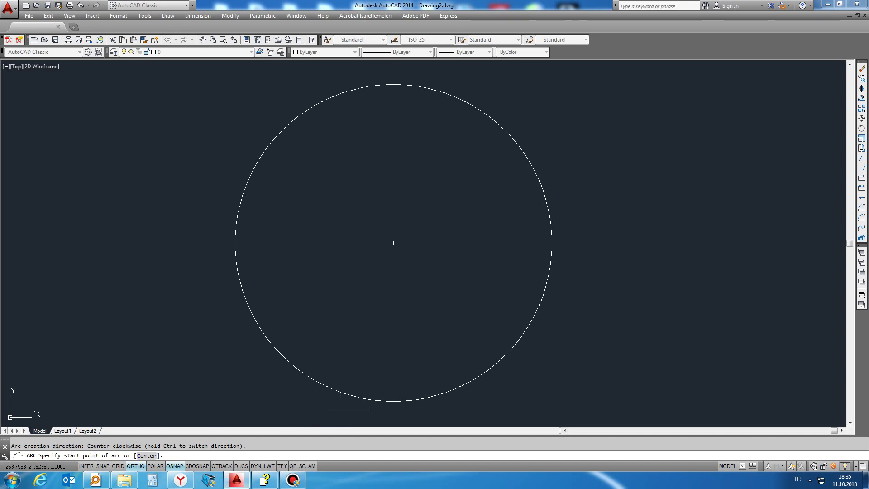
{"action": "left_click", "coordinate": [393, 402]}
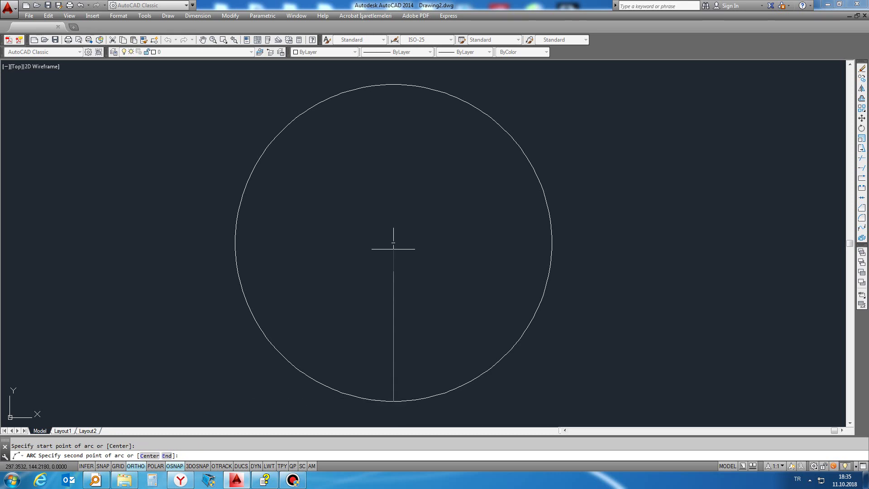
{"action": "left_click", "coordinate": [393, 244]}
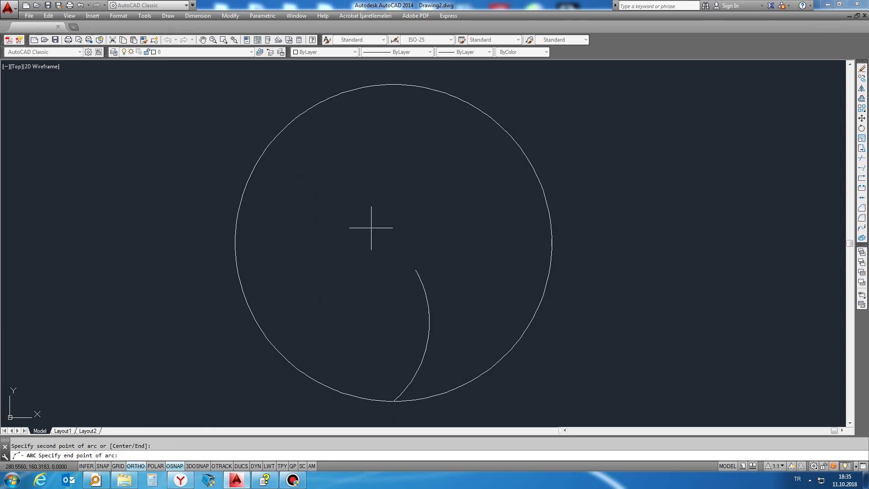
{"action": "left_click", "coordinate": [552, 242]}
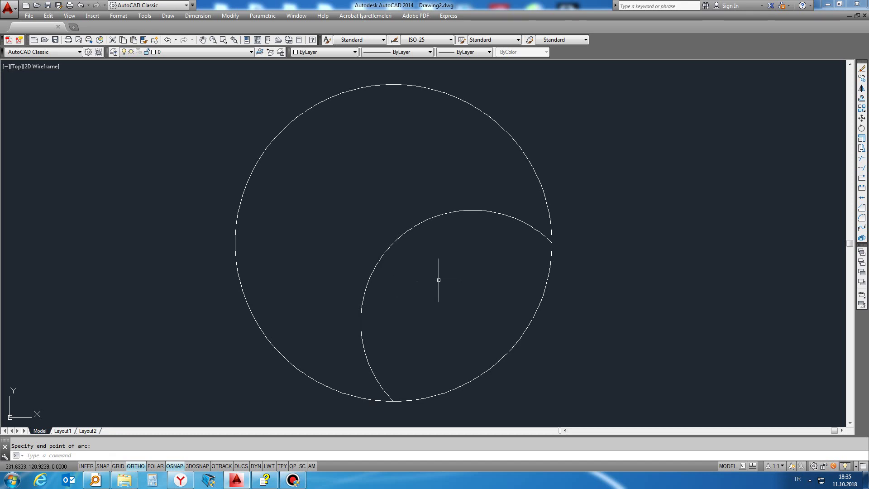
{"action": "key", "text": "Return"}
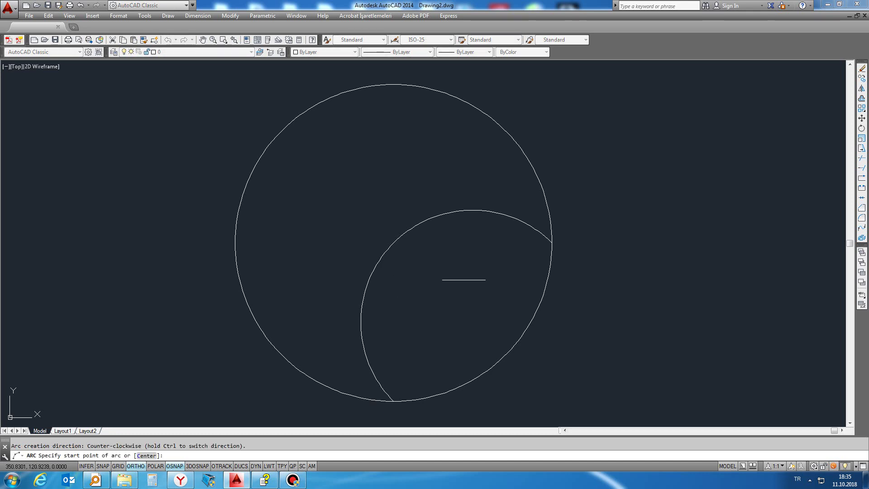
{"action": "left_click", "coordinate": [551, 243]}
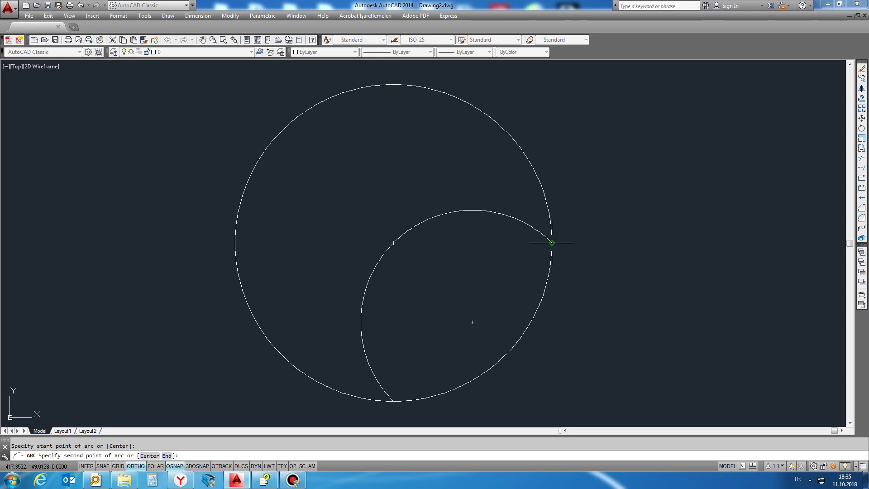
{"action": "left_click", "coordinate": [393, 243]}
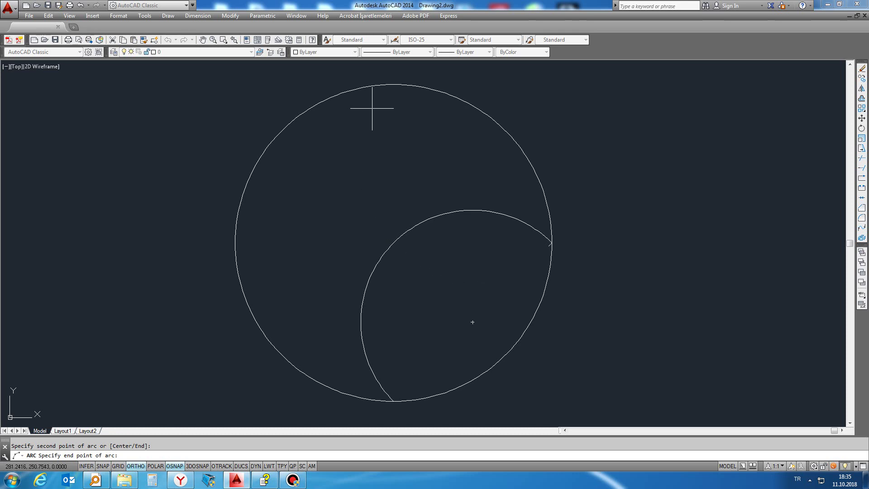
{"action": "left_click", "coordinate": [393, 84]}
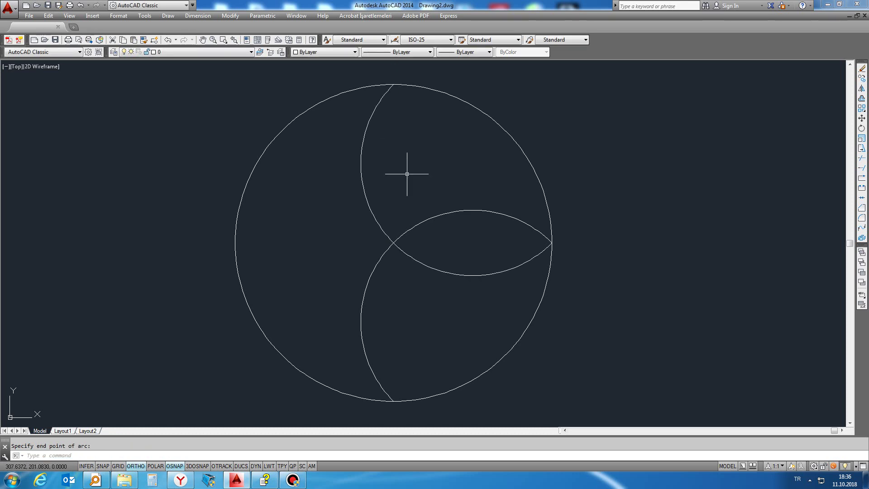
{"action": "key", "text": "Return"}
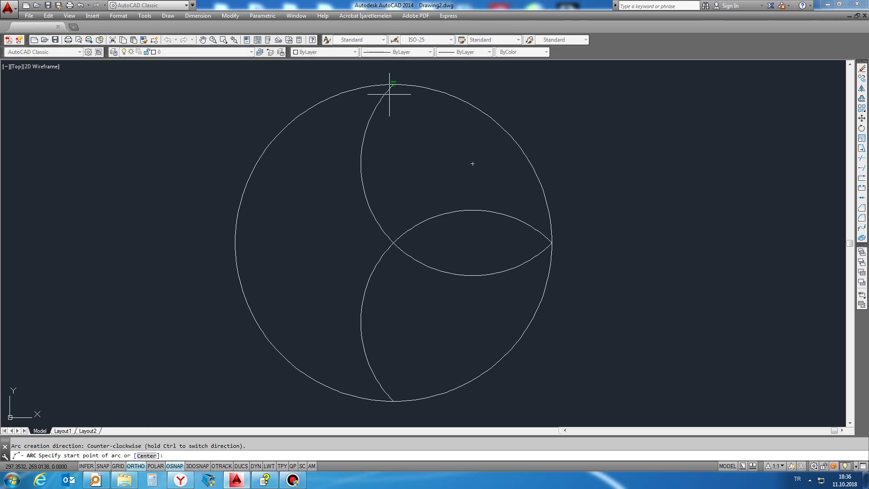
- Draw 3-point arcs via the centre from top quadrant to left, then left to bottom
{"action": "left_click", "coordinate": [393, 84]}
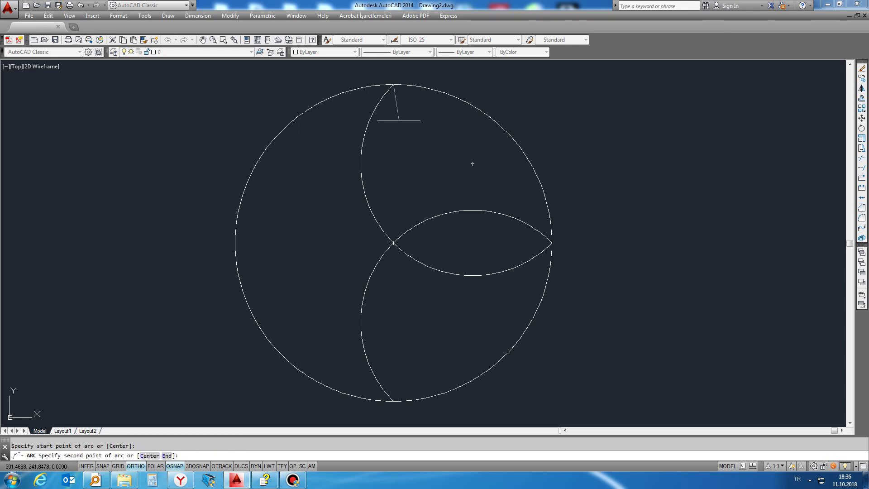
{"action": "left_click", "coordinate": [393, 243]}
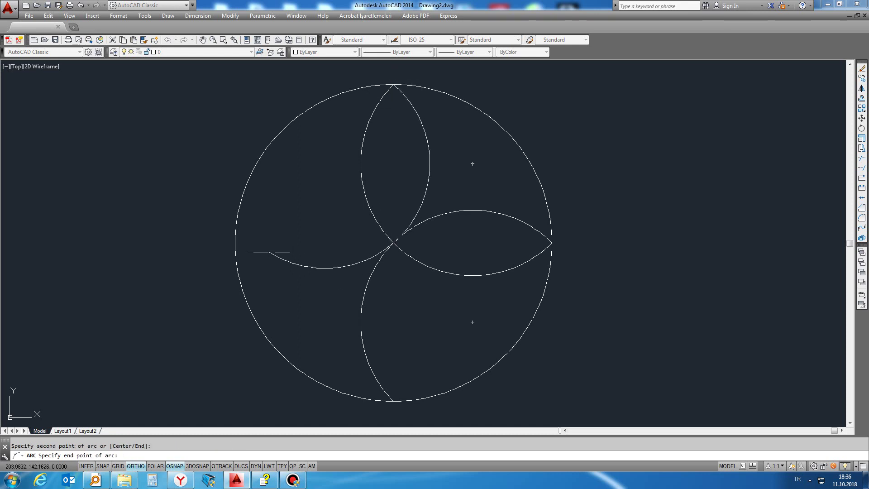
{"action": "left_click", "coordinate": [236, 242]}
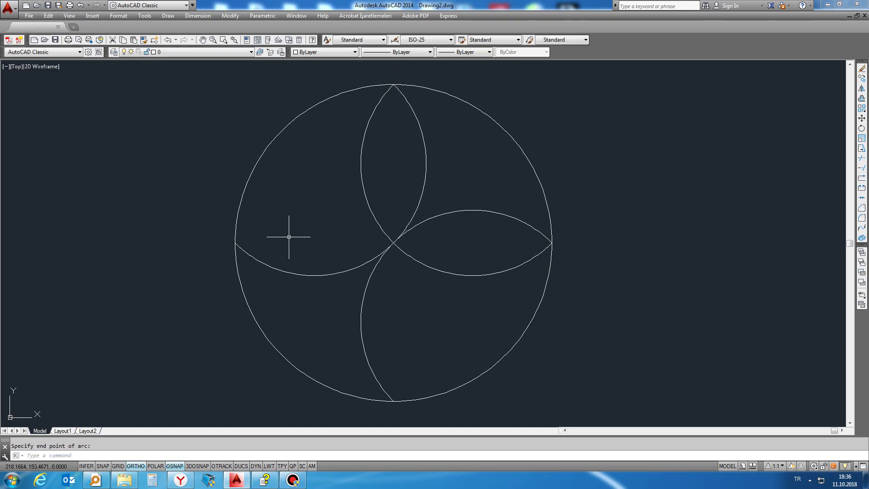
{"action": "key", "text": "Return"}
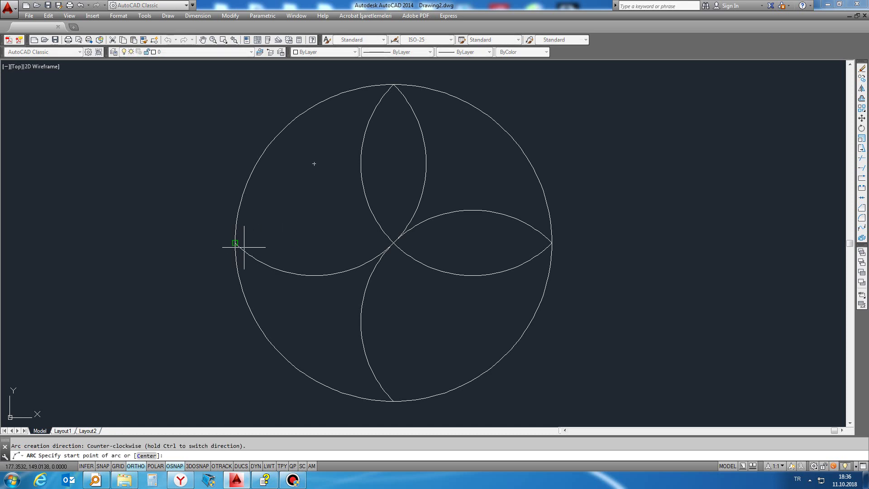
{"action": "left_click", "coordinate": [244, 247]}
{"action": "left_click", "coordinate": [393, 243]}
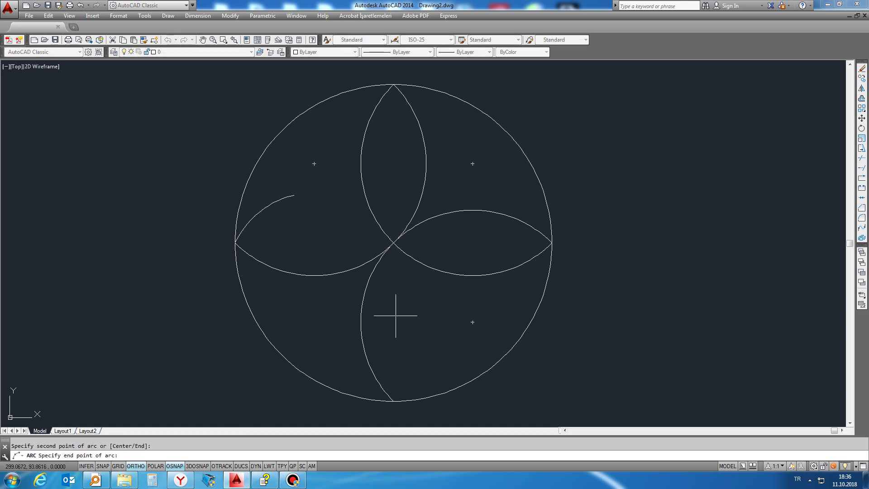
{"action": "left_click", "coordinate": [393, 401]}
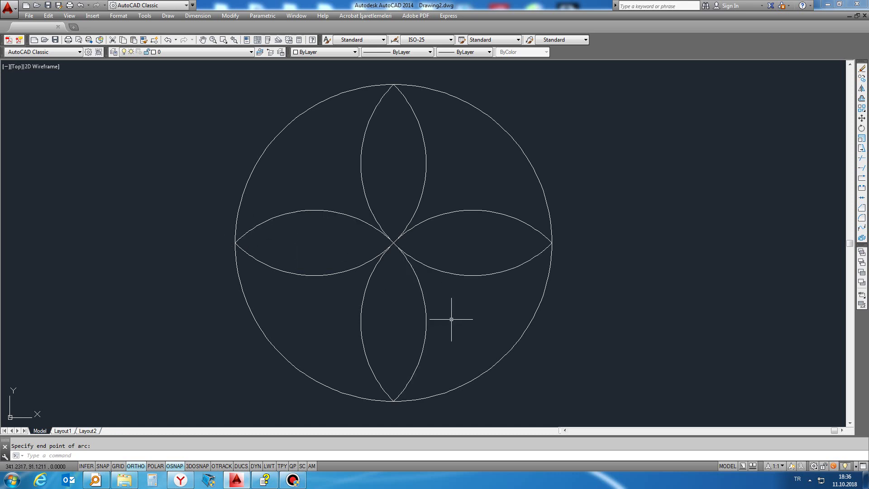
- Erase the four petal arcs with a crossing window
{"action": "left_click", "coordinate": [457, 304]}
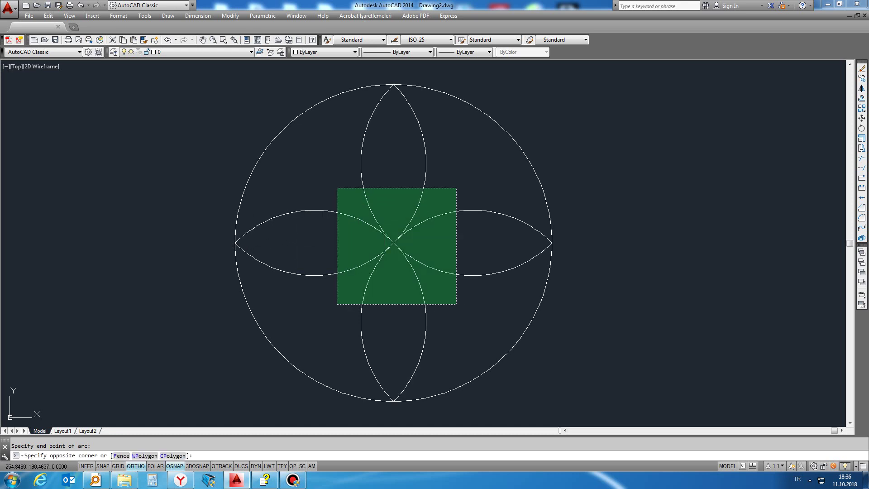
{"action": "left_click", "coordinate": [337, 188]}
{"action": "key", "text": "Delete"}
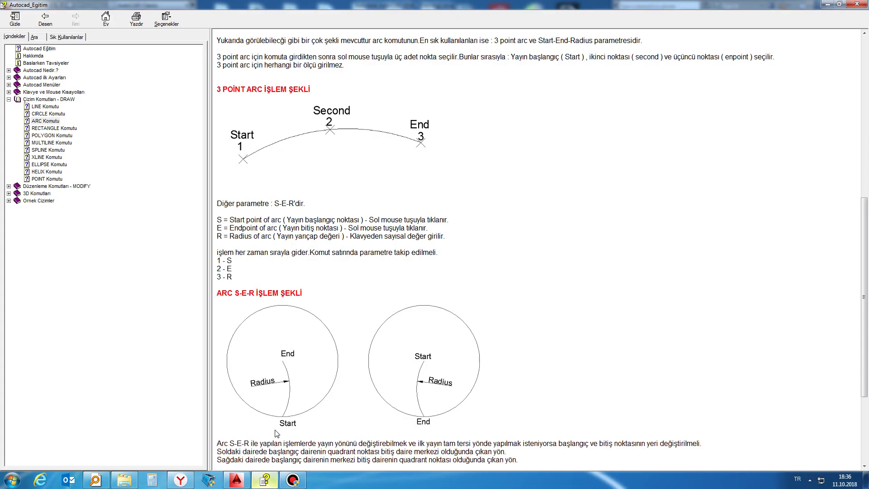
{"action": "left_click", "coordinate": [272, 464]}
{"action": "scroll", "coordinate": [271, 307], "scroll_direction": "down", "scroll_amount": 2}
{"action": "scroll", "coordinate": [273, 303], "scroll_direction": "down", "scroll_amount": 3}
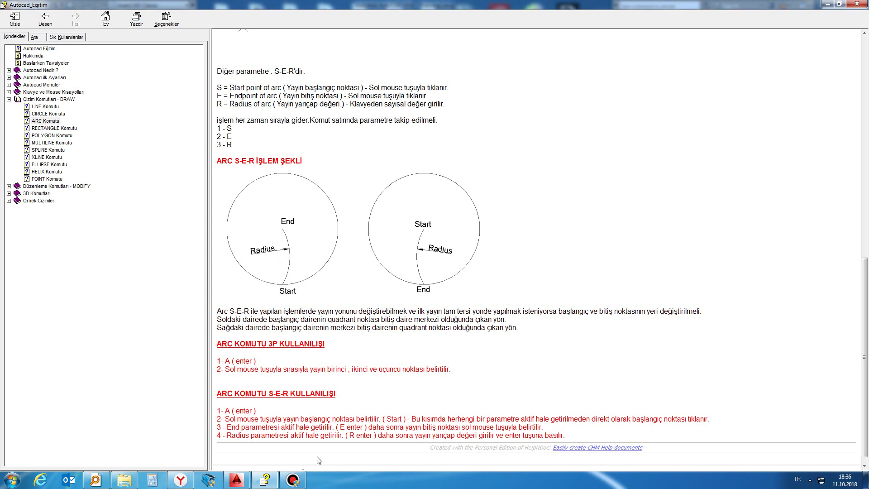
{"action": "mouse_move", "coordinate": [236, 479]}
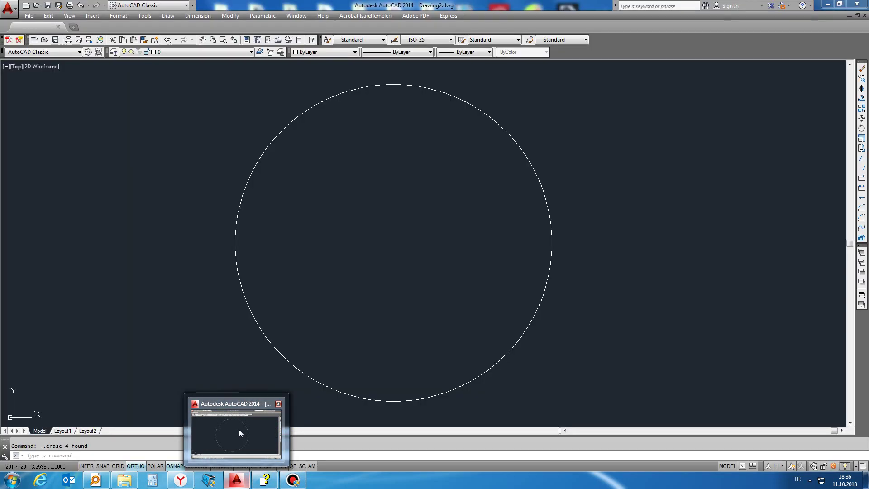
{"action": "left_click", "coordinate": [238, 429]}
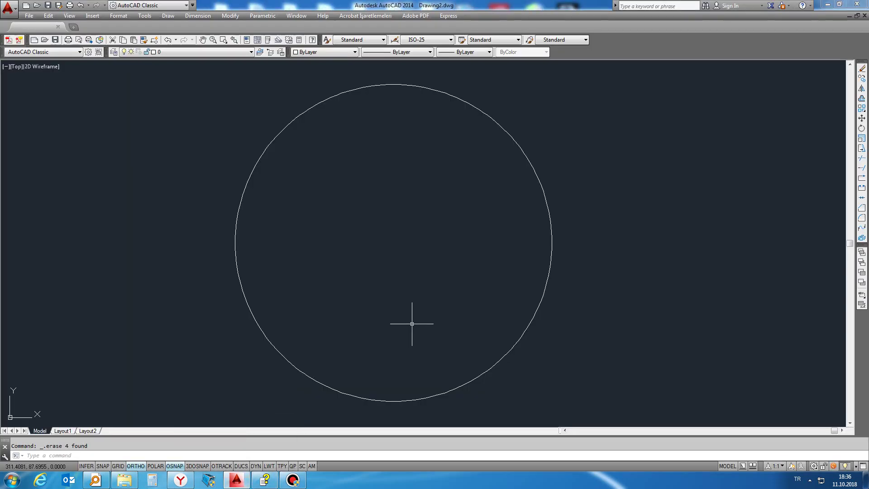
- Draw a radius-120 arc from the circle's bottom quadrant to its centre
{"action": "type", "text": "a"}
{"action": "key", "text": "Return"}
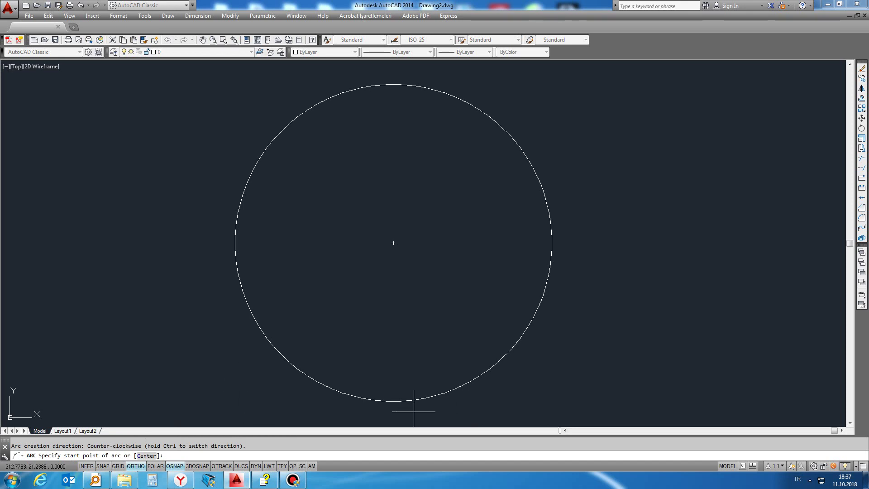
{"action": "left_click", "coordinate": [393, 401]}
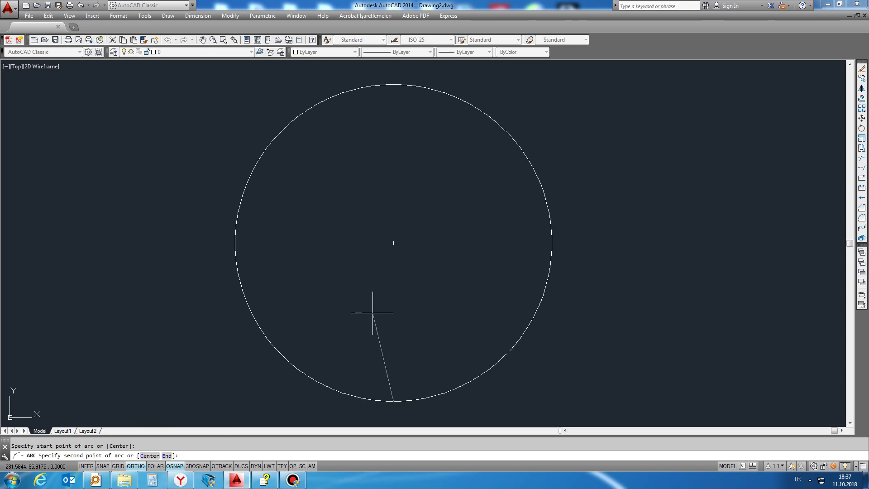
{"action": "type", "text": "e"}
{"action": "key", "text": "Return"}
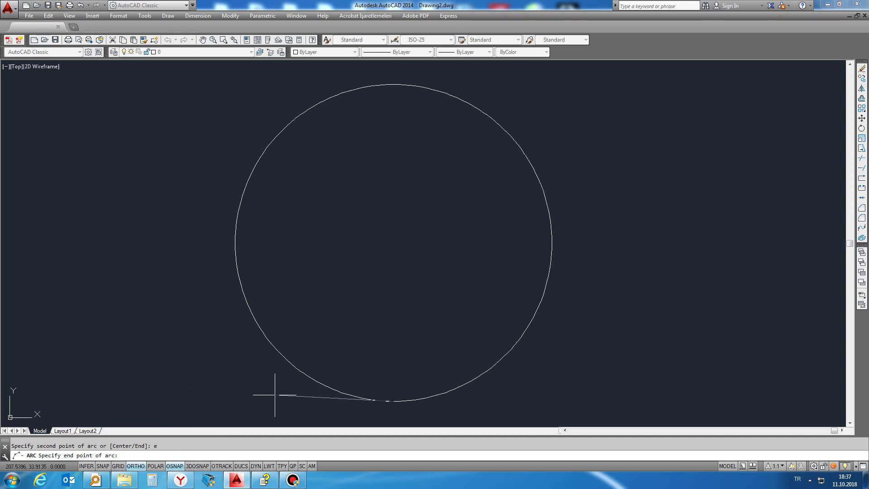
{"action": "left_click", "coordinate": [393, 242]}
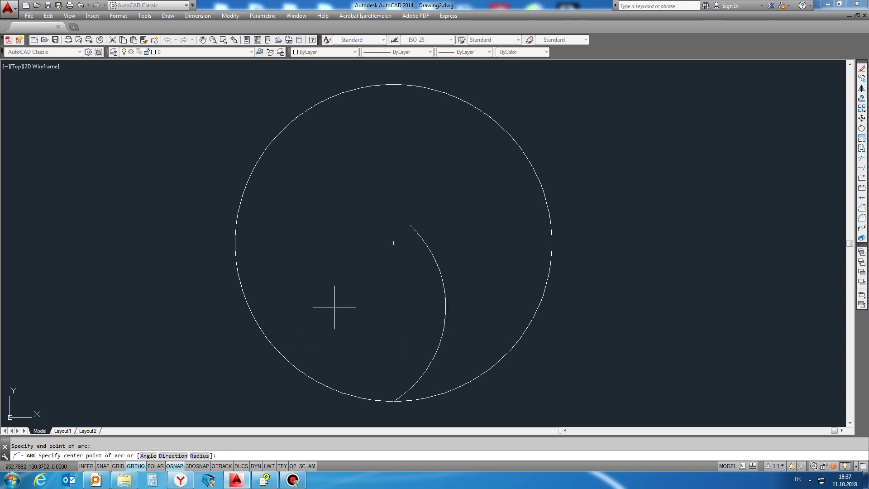
{"action": "type", "text": "r"}
{"action": "key", "text": "Return"}
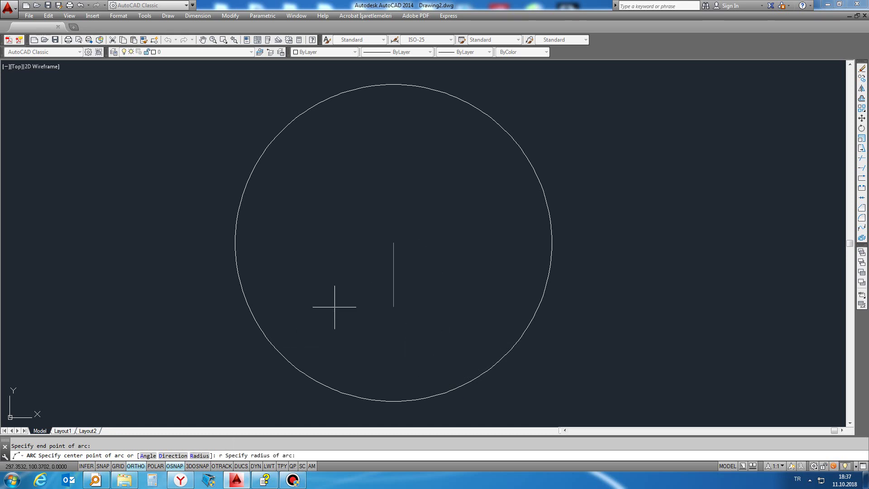
{"action": "type", "text": "120"}
{"action": "key", "text": "Return"}
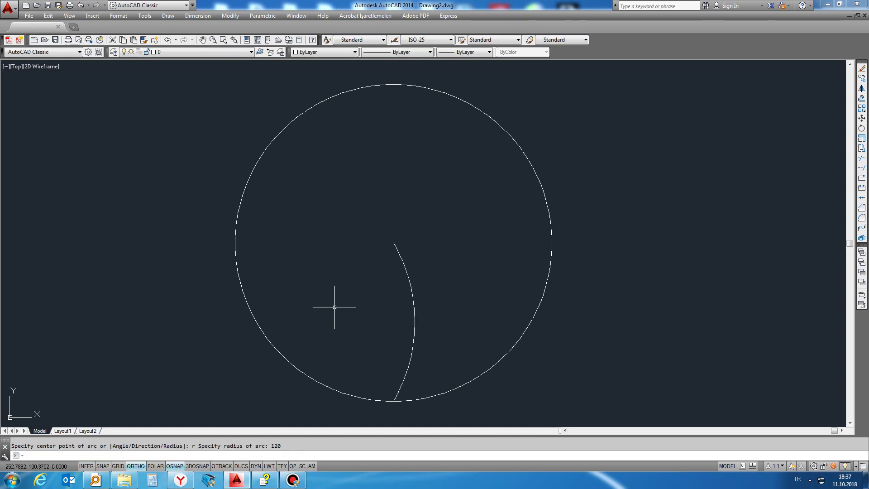
- Check the help page, then begin a second arc at the circle's centre
{"action": "left_click", "coordinate": [265, 480]}
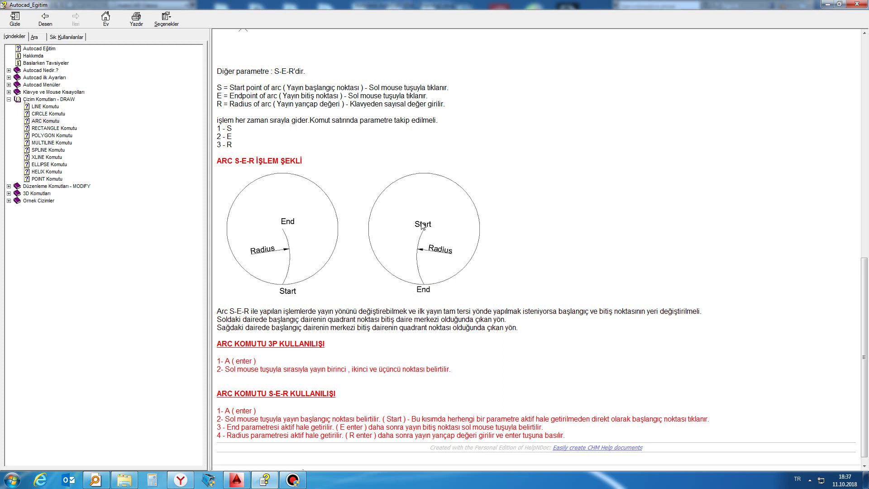
{"action": "left_click", "coordinate": [236, 480]}
{"action": "key", "text": "Return"}
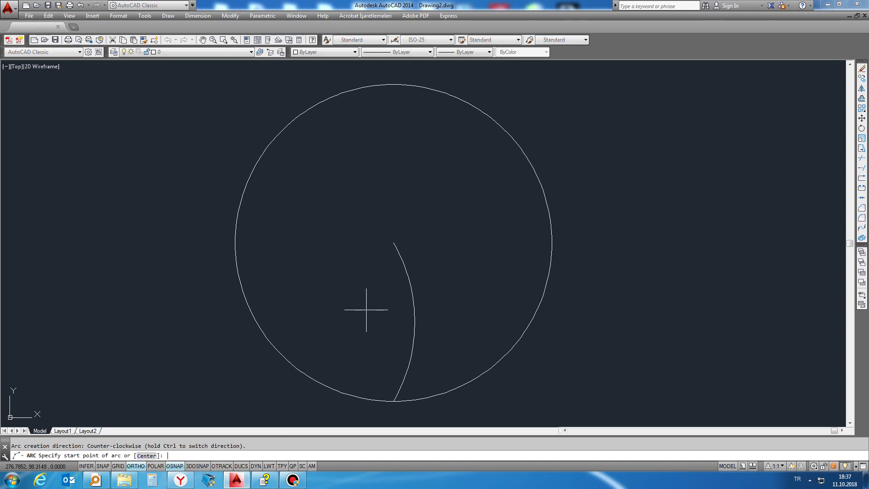
{"action": "left_click", "coordinate": [393, 243]}
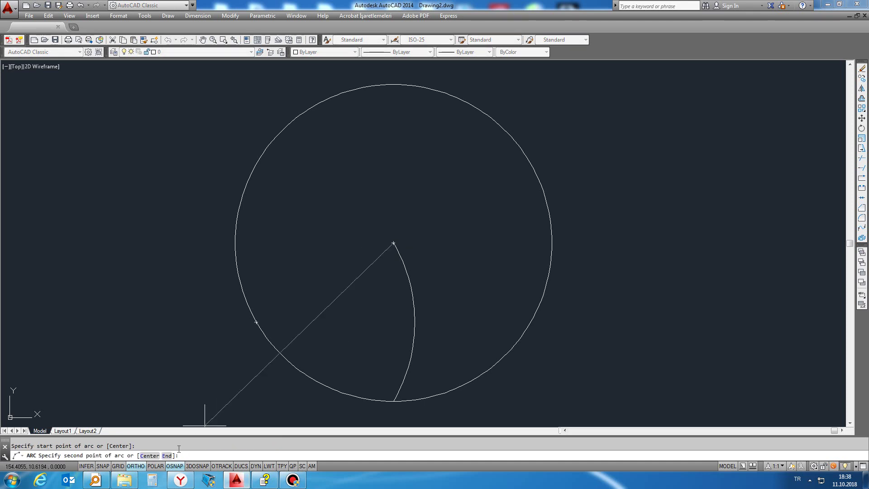
- End the second arc at the bottom quadrant with radius 120, closing the lower petal
{"action": "type", "text": "e"}
{"action": "key", "text": "Return"}
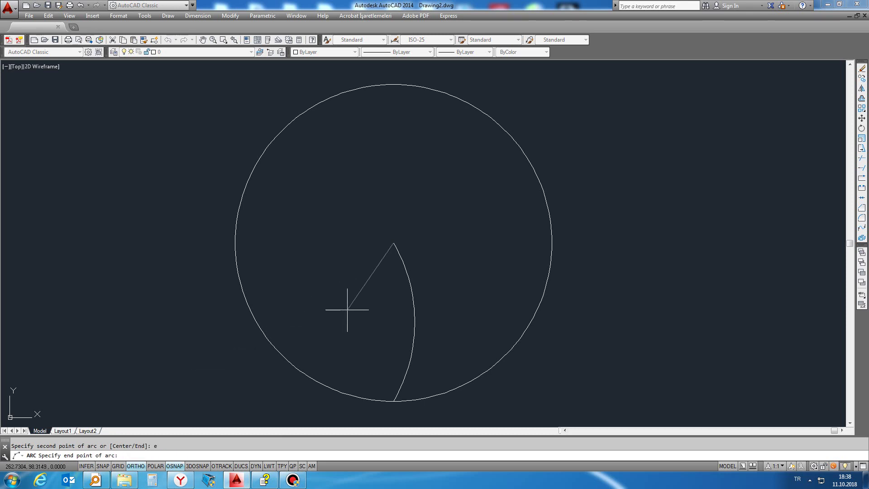
{"action": "left_click", "coordinate": [396, 391]}
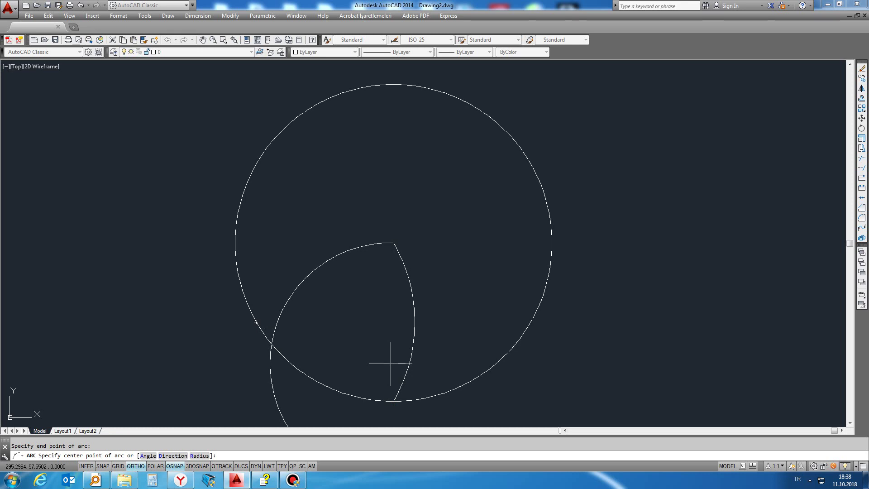
{"action": "type", "text": "r"}
{"action": "key", "text": "Return"}
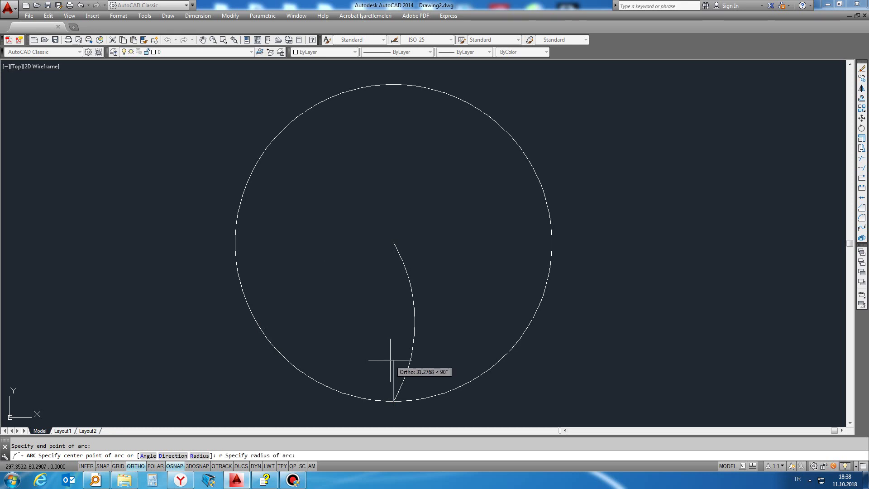
{"action": "key", "text": "Return"}
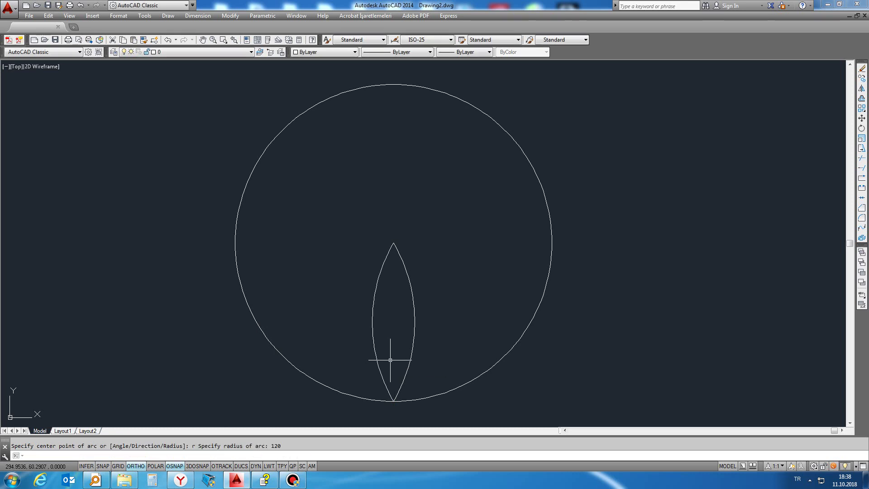
- Draw a radius-120 arc from the centre to the circle's right quadrant
{"action": "key", "text": "Return"}
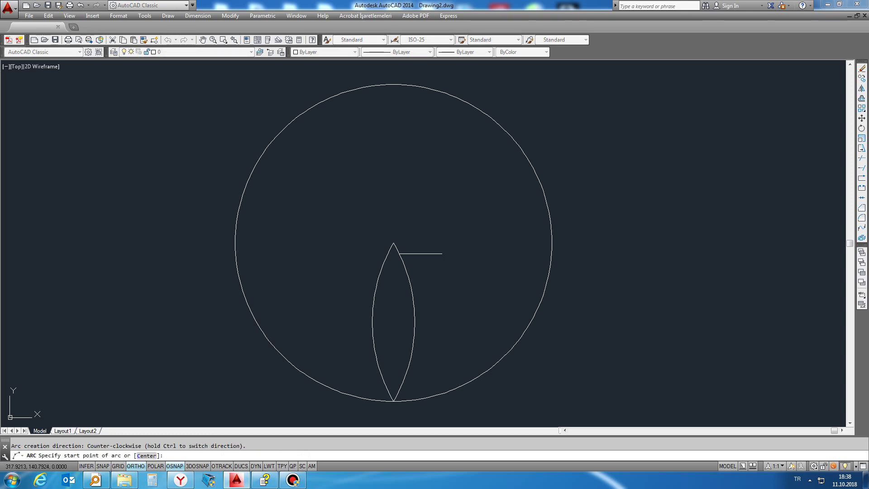
{"action": "left_click", "coordinate": [397, 243]}
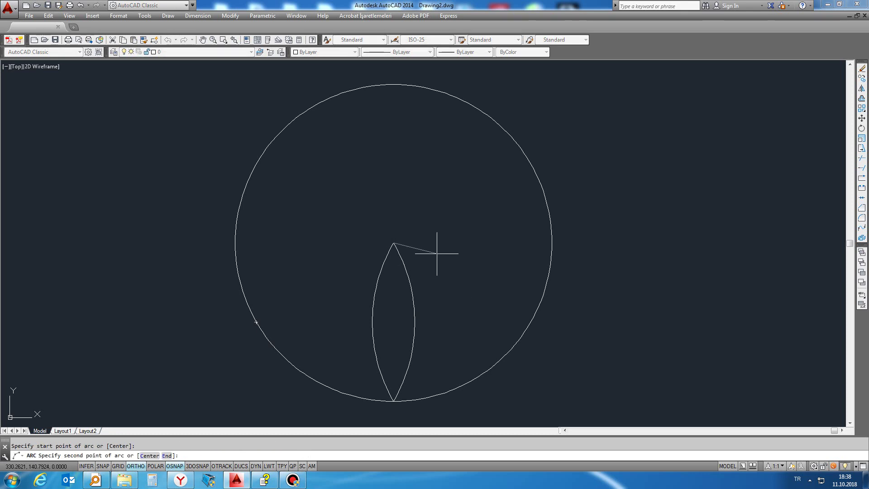
{"action": "type", "text": "e"}
{"action": "key", "text": "Return"}
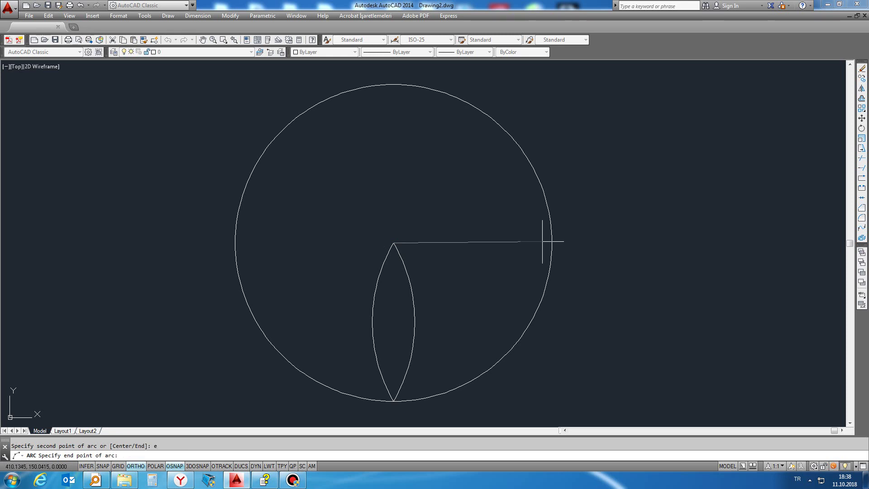
{"action": "left_click", "coordinate": [552, 242]}
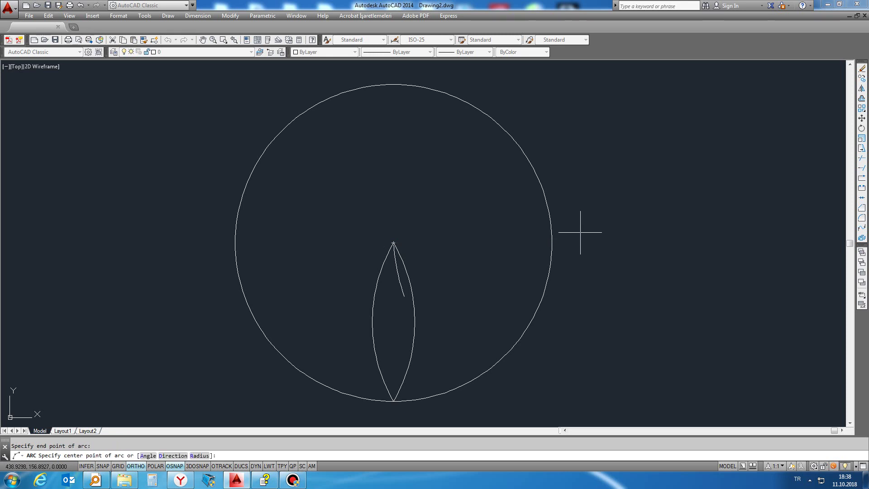
{"action": "type", "text": "r"}
{"action": "key", "text": "Return"}
{"action": "type", "text": "120"}
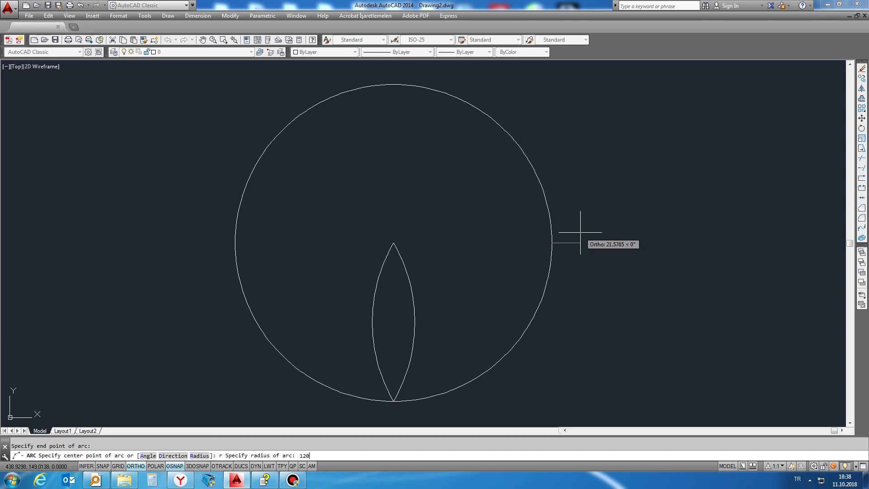
{"action": "key", "text": "Return"}
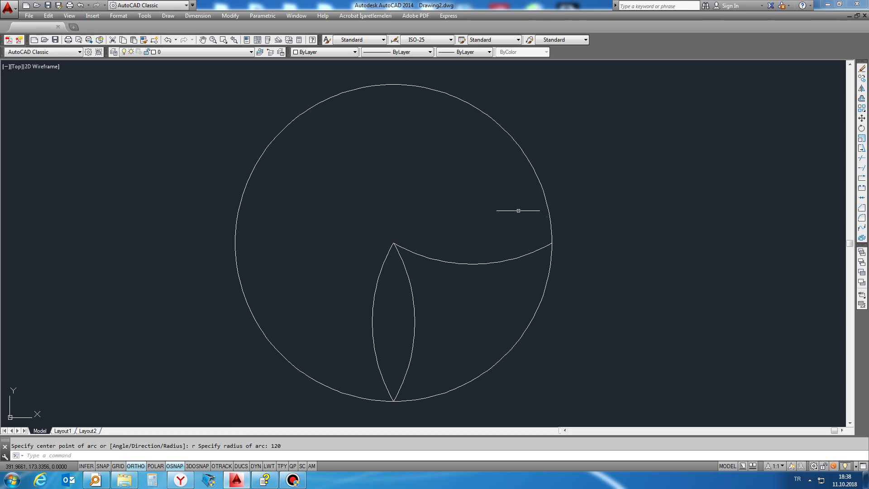
- Draw the return arc from the right quadrant to the centre, radius 120, closing the right petal
{"action": "key", "text": "Return"}
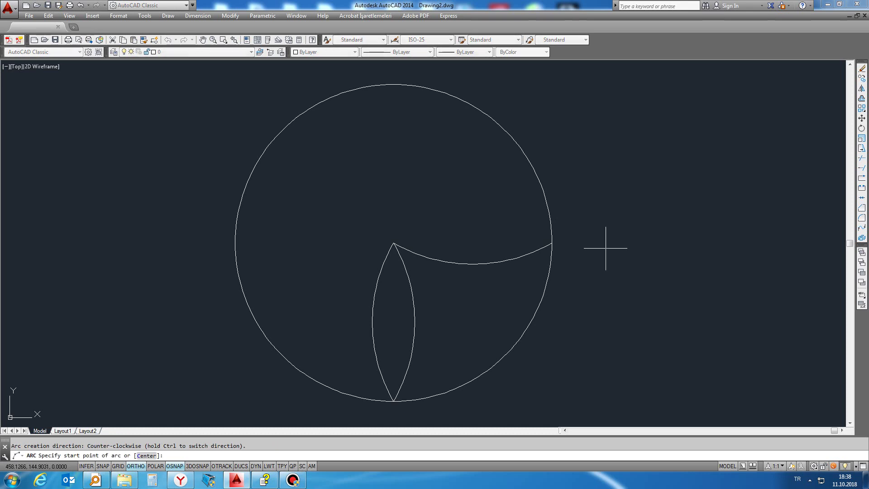
{"action": "left_click", "coordinate": [552, 244]}
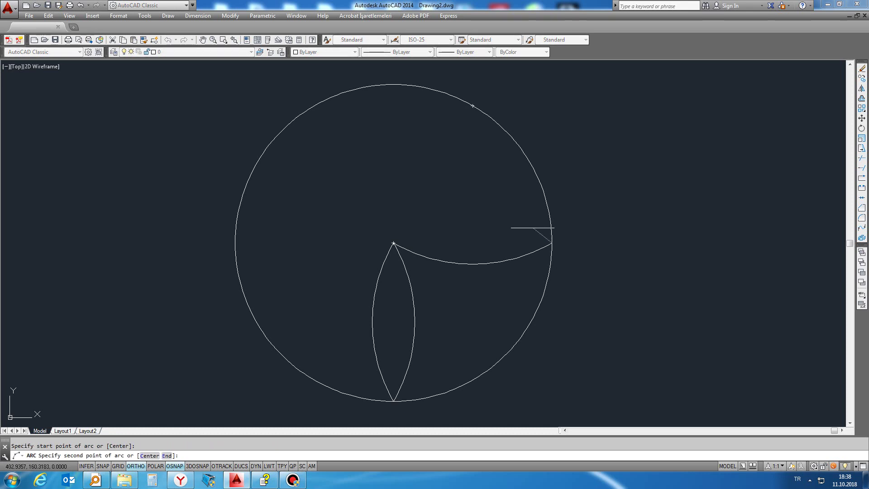
{"action": "type", "text": "e"}
{"action": "key", "text": "Return"}
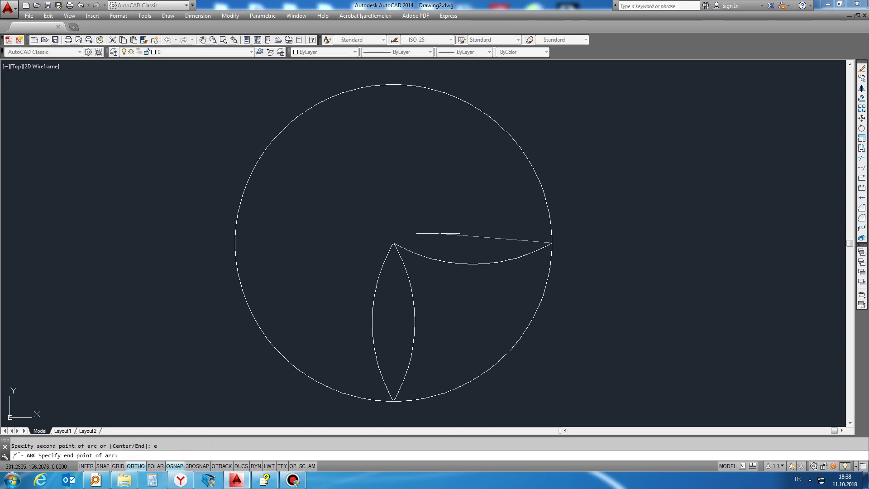
{"action": "left_click", "coordinate": [393, 243]}
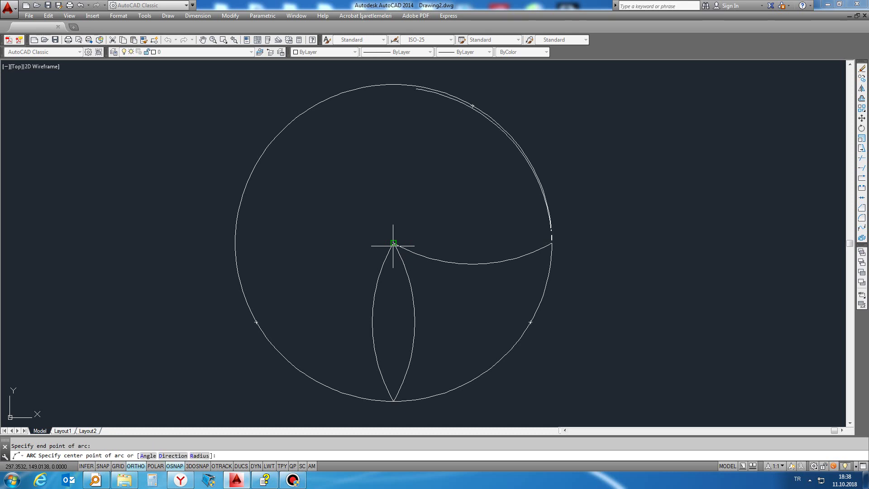
{"action": "type", "text": "r"}
{"action": "key", "text": "Return"}
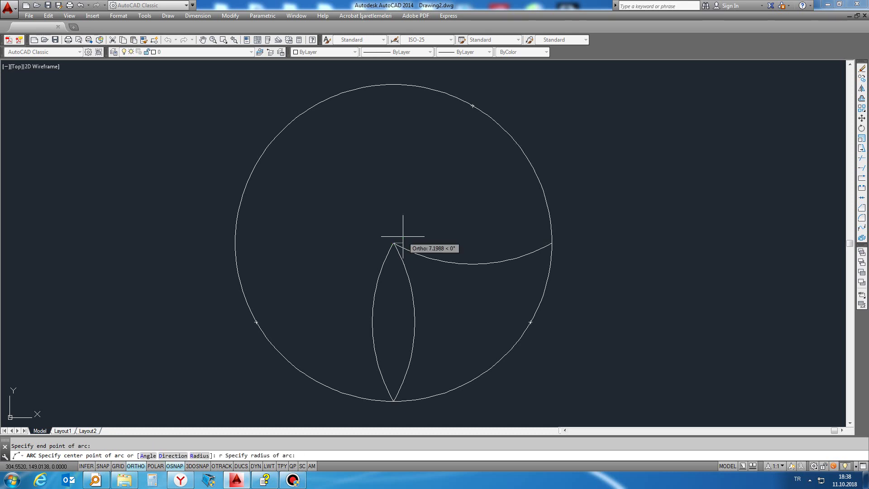
{"action": "type", "text": "0"}
{"action": "key", "text": "Return"}
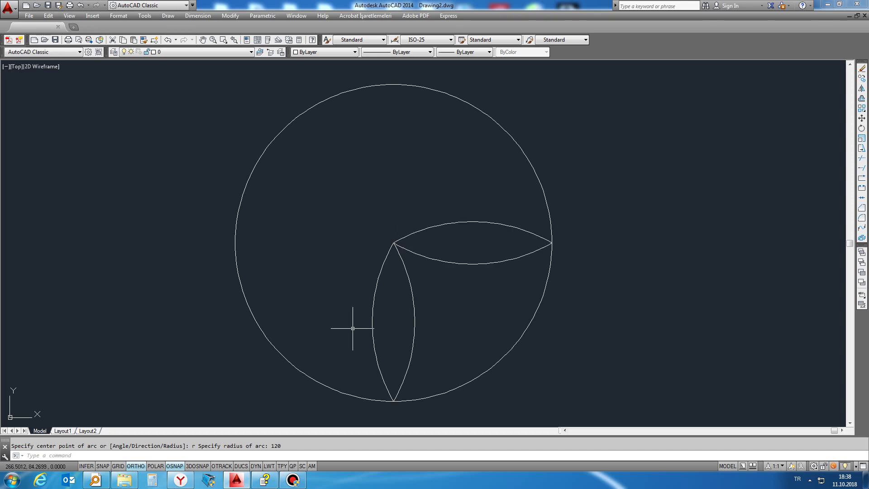
- Draw a Start-End-Radius arc of radius 120 from the centre to the top quadrant
{"action": "left_click", "coordinate": [167, 16]}
{"action": "mouse_move", "coordinate": [178, 137]}
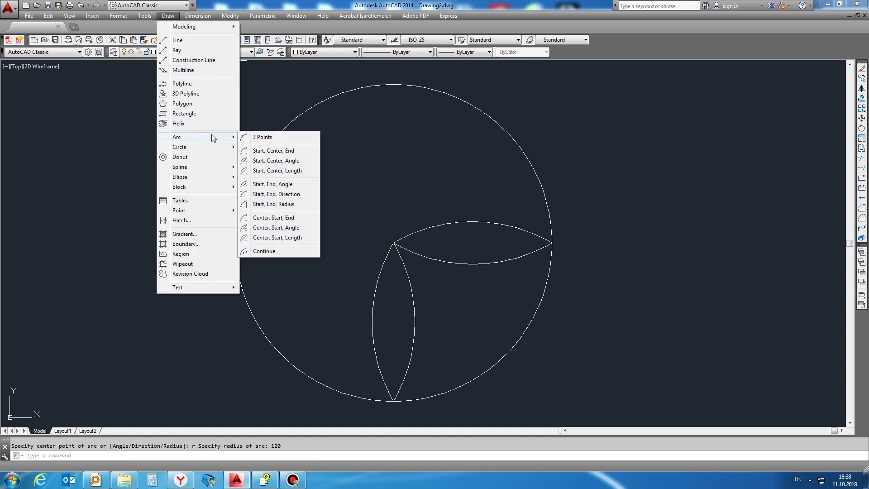
{"action": "left_click", "coordinate": [281, 206]}
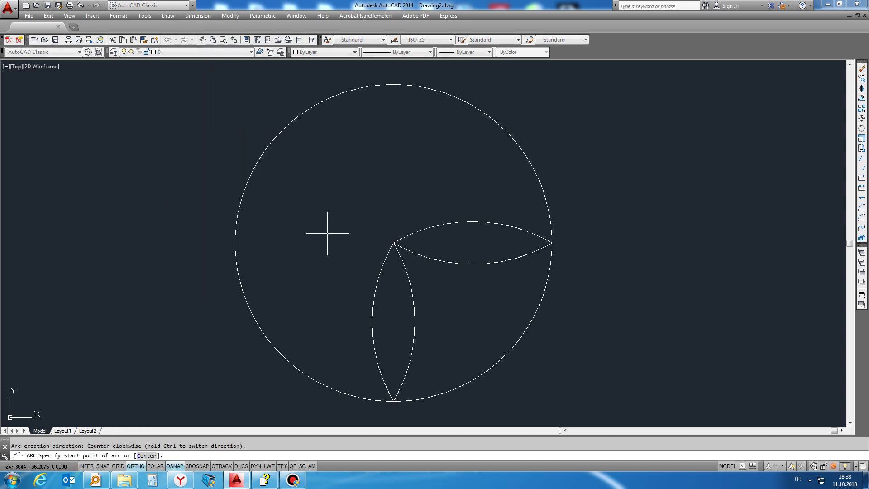
{"action": "left_click", "coordinate": [159, 18]}
{"action": "mouse_move", "coordinate": [194, 137]}
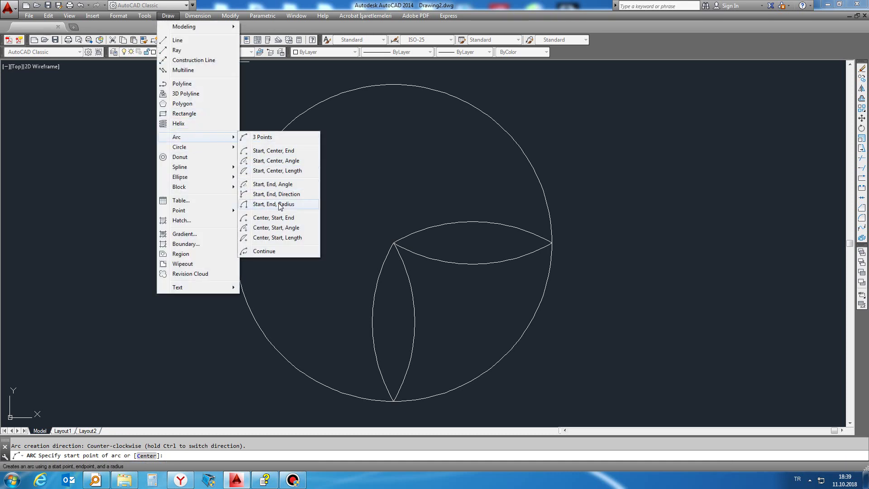
{"action": "left_click", "coordinate": [281, 204]}
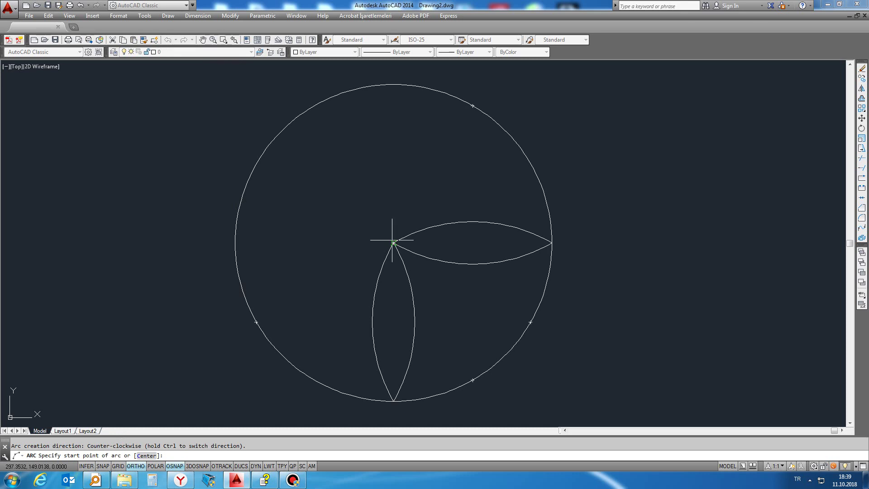
{"action": "left_click", "coordinate": [393, 243]}
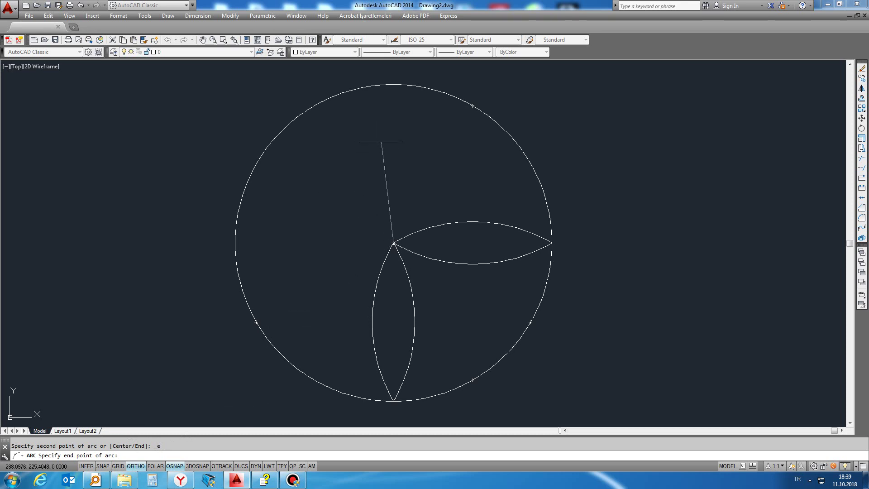
{"action": "left_click", "coordinate": [393, 85]}
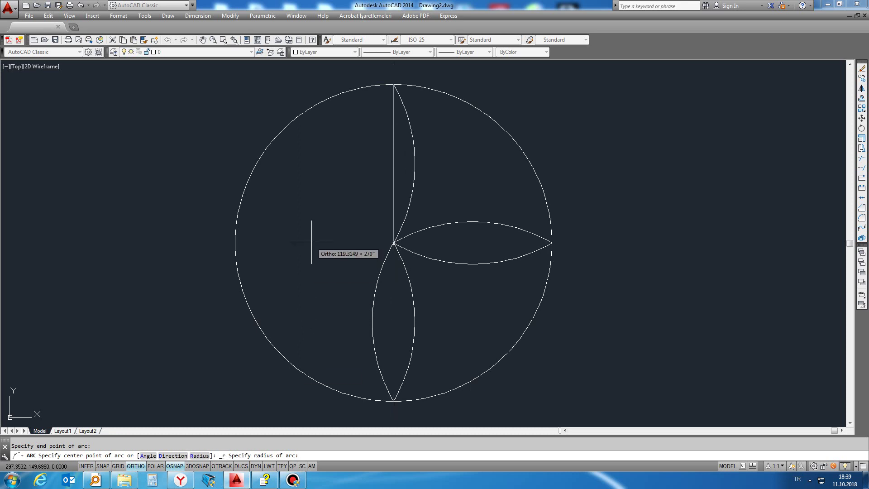
{"action": "type", "text": "120"}
{"action": "key", "text": "Return"}
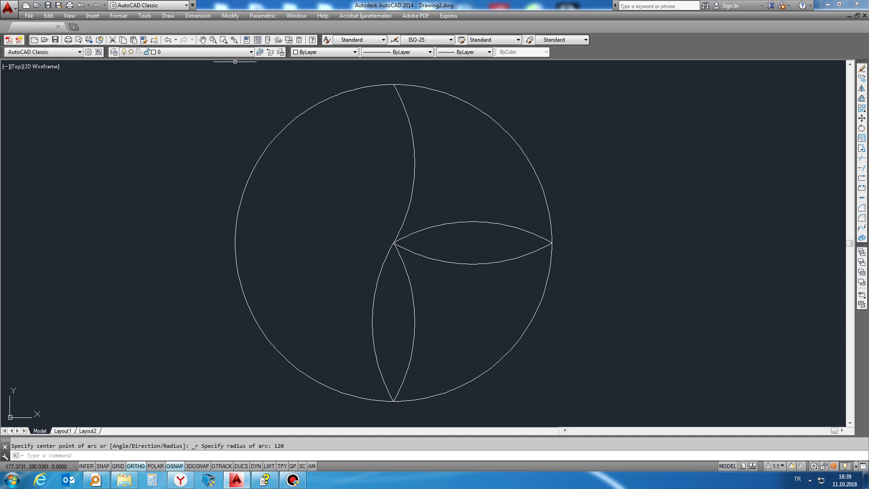
- Draw the return arc from the top quadrant to the centre, radius 120, closing the upper petal
{"action": "left_click", "coordinate": [168, 18]}
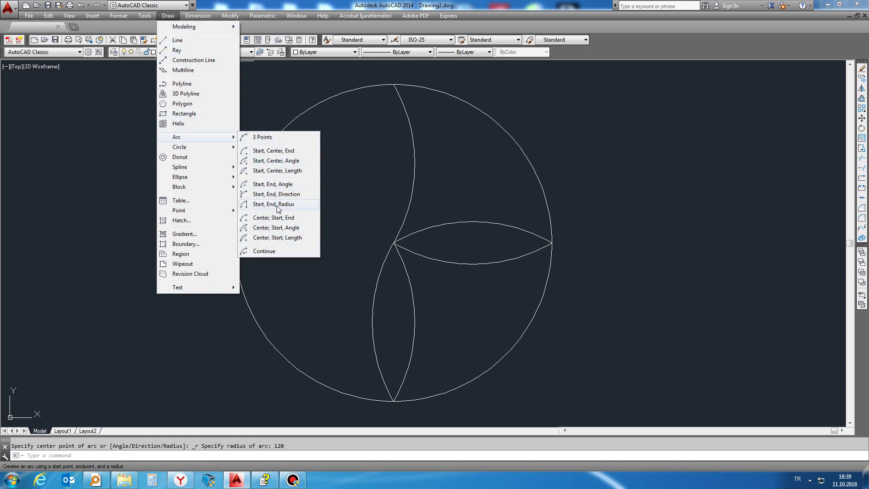
{"action": "left_click", "coordinate": [278, 209]}
{"action": "left_click", "coordinate": [394, 85]}
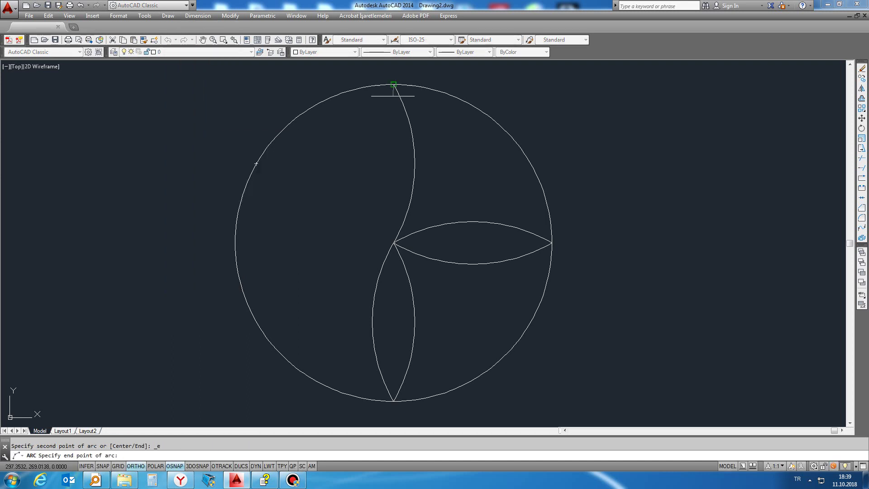
{"action": "left_click", "coordinate": [393, 243]}
{"action": "type", "text": "1"}
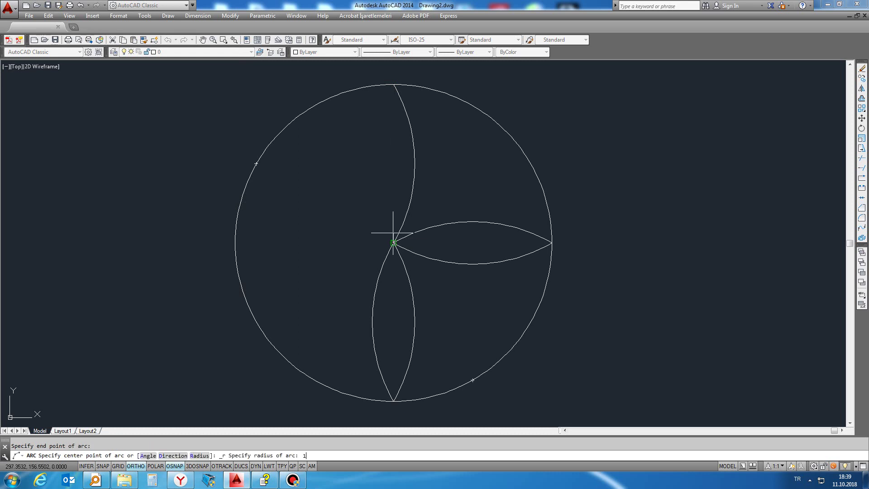
{"action": "type", "text": "20"}
{"action": "key", "text": "Return"}
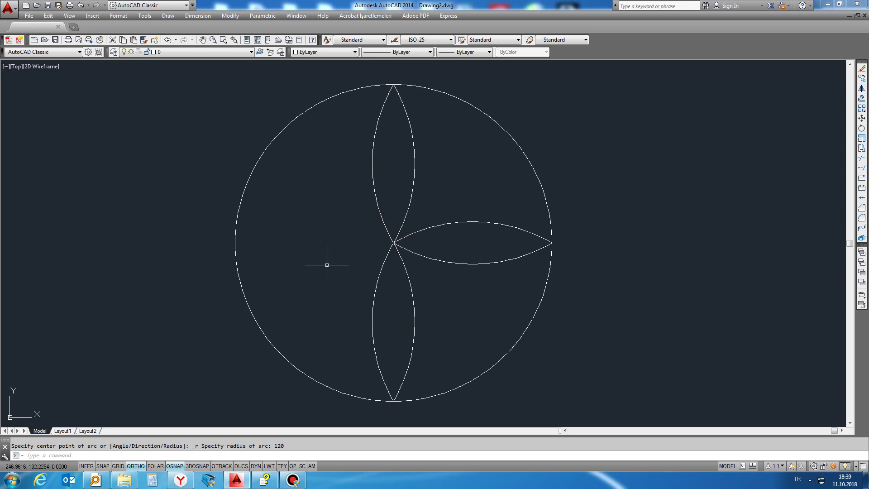
- Draw a radius-120 Start-End-Radius arc from the centre to the left quadrant
{"action": "left_click", "coordinate": [168, 15]}
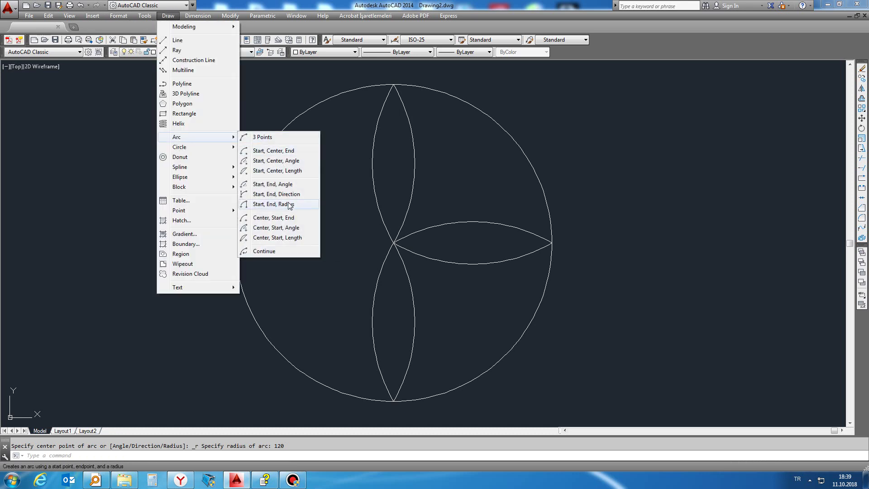
{"action": "left_click", "coordinate": [290, 204]}
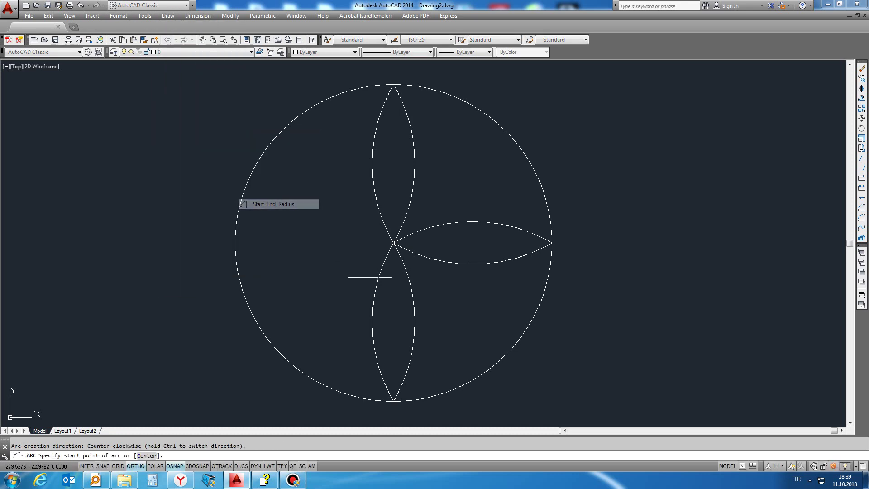
{"action": "left_click", "coordinate": [393, 243]}
{"action": "left_click", "coordinate": [235, 243]}
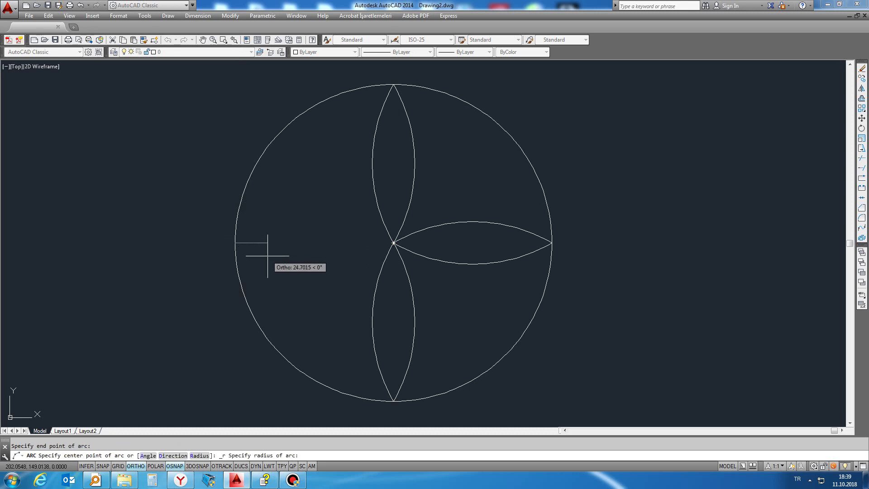
{"action": "type", "text": "120"}
{"action": "key", "text": "Return"}
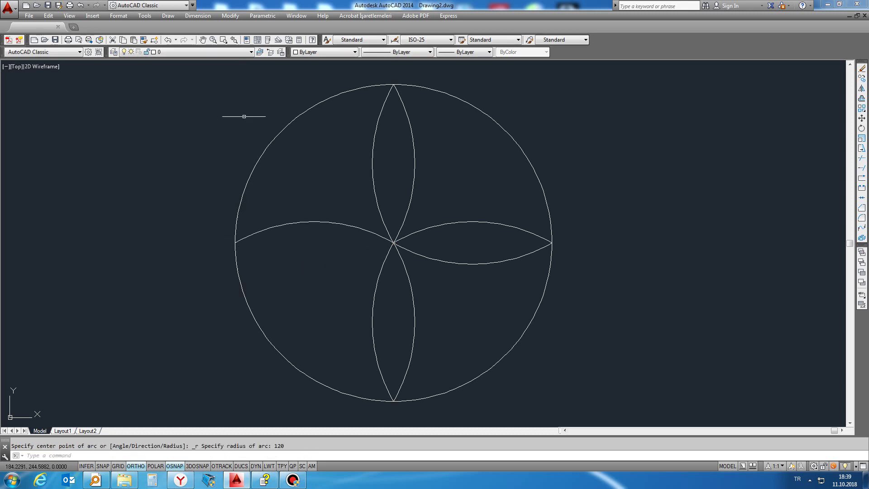
- Add the radius-120 return arc from the left quadrant to the centre, then bring up the Autocad_Egitim help page
{"action": "left_click", "coordinate": [167, 16]}
{"action": "mouse_move", "coordinate": [178, 137]}
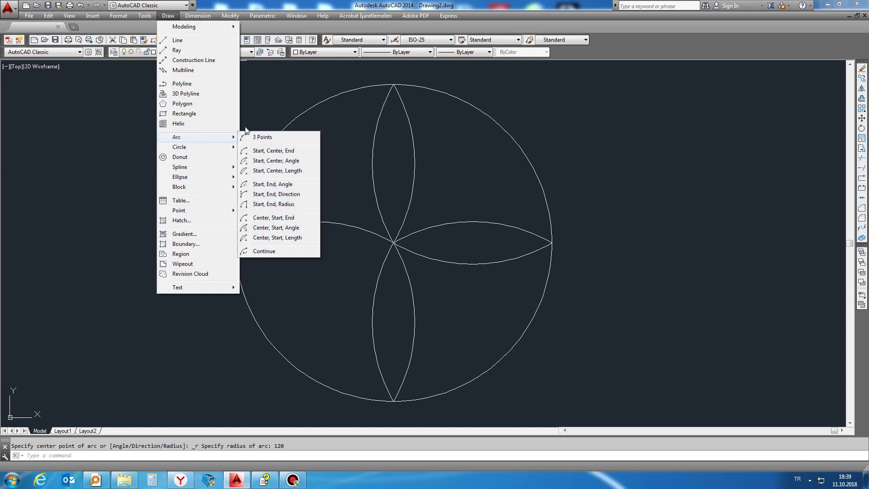
{"action": "left_click", "coordinate": [278, 204]}
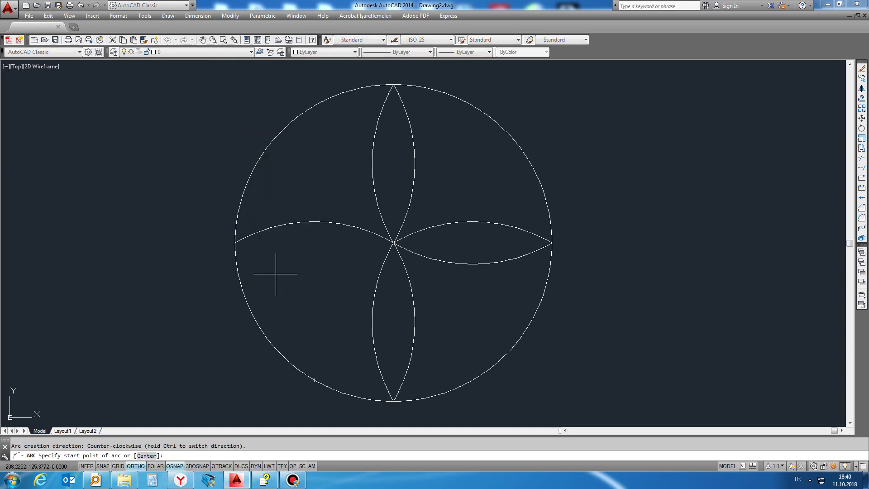
{"action": "left_click", "coordinate": [236, 243]}
{"action": "left_click", "coordinate": [393, 243]}
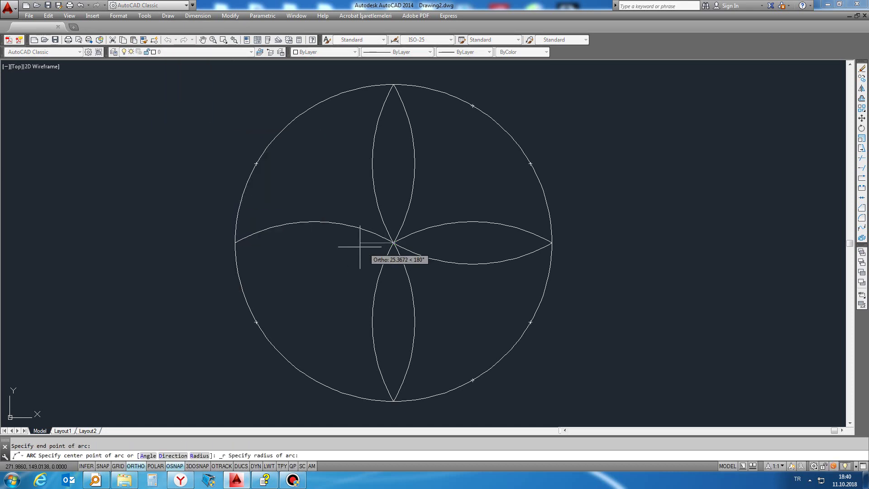
{"action": "type", "text": "120"}
{"action": "key", "text": "Return"}
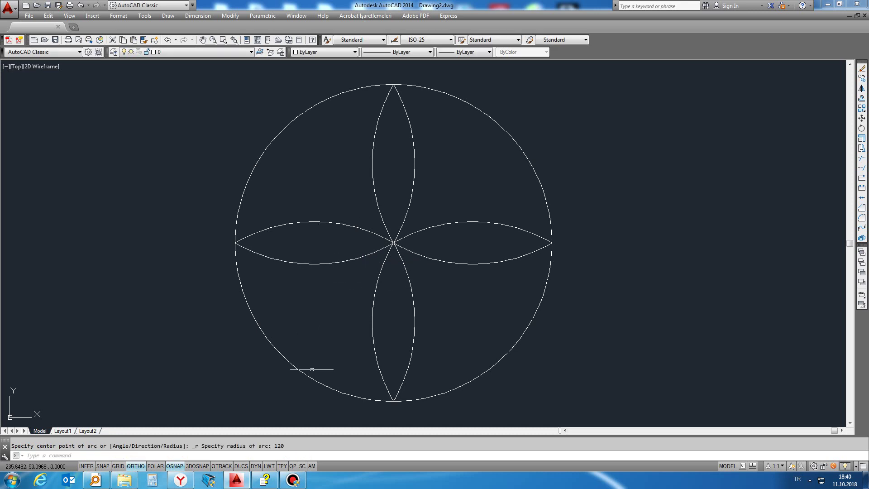
{"action": "left_click", "coordinate": [266, 481]}
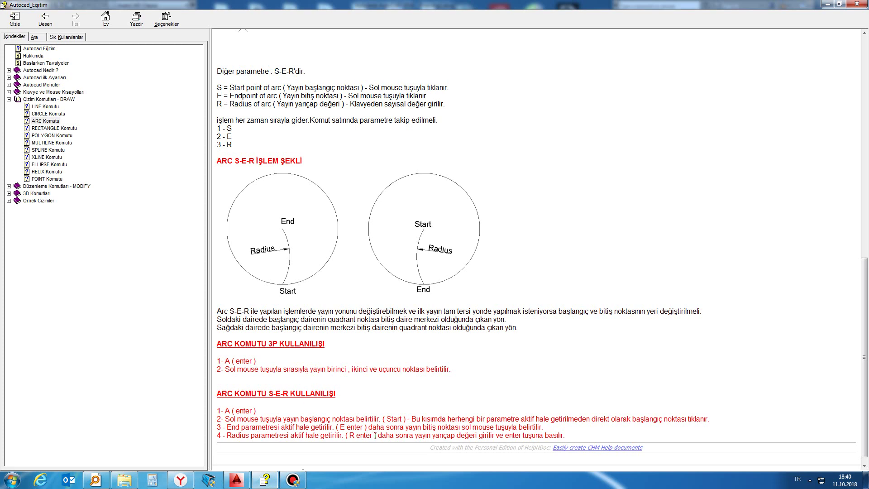
{"action": "scroll", "coordinate": [401, 344], "scroll_direction": "up", "scroll_amount": 2}
{"action": "scroll", "coordinate": [362, 280], "scroll_direction": "up", "scroll_amount": 7}
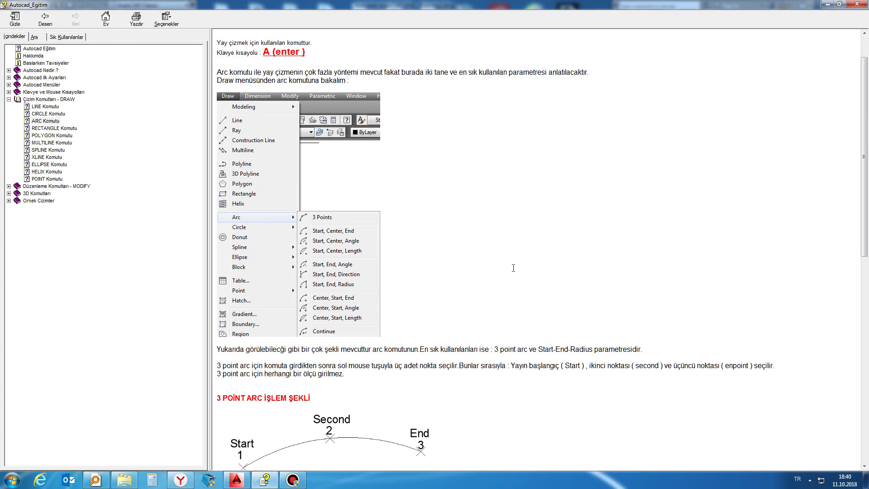
{"action": "scroll", "coordinate": [432, 292], "scroll_direction": "down", "scroll_amount": 3}
{"action": "scroll", "coordinate": [435, 293], "scroll_direction": "down", "scroll_amount": 1}
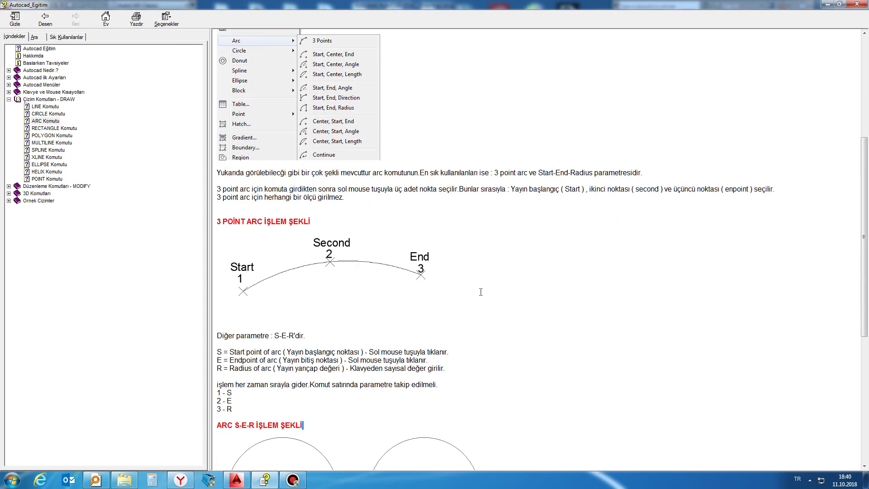
{"action": "scroll", "coordinate": [448, 294], "scroll_direction": "down", "scroll_amount": 1}
{"action": "scroll", "coordinate": [482, 297], "scroll_direction": "down", "scroll_amount": 1}
{"action": "scroll", "coordinate": [482, 296], "scroll_direction": "down", "scroll_amount": 1}
{"action": "scroll", "coordinate": [368, 375], "scroll_direction": "down", "scroll_amount": 1}
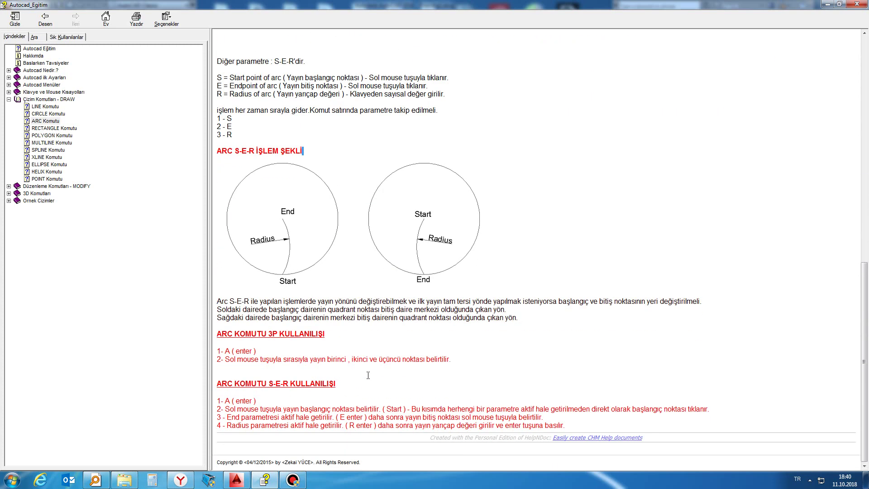